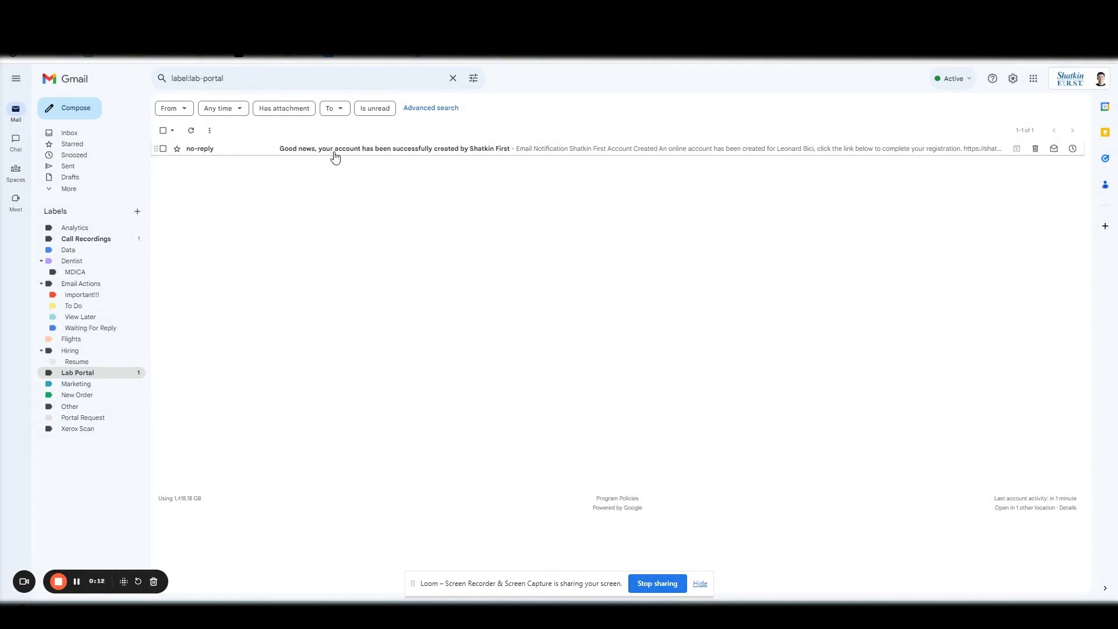
# - Open the 'Good news, your account has been successfully created' email in the Lab Portal label
pyautogui.click(466, 151)
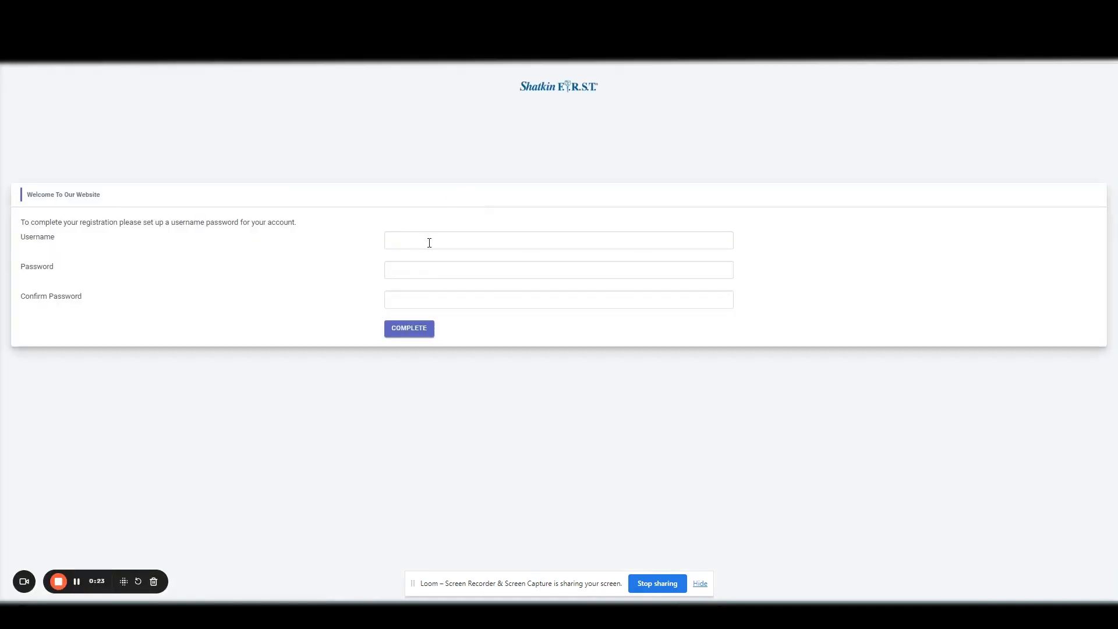
# - Register the account with a chosen username and a matching password, then complete it
pyautogui.click(428, 240)
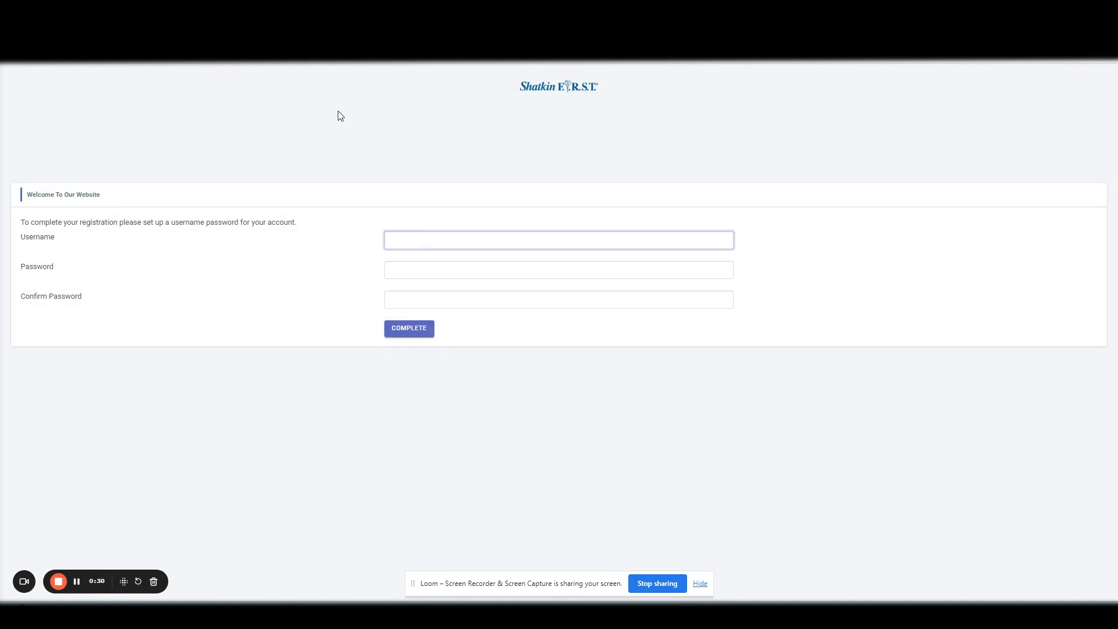
pyautogui.press('Tab')
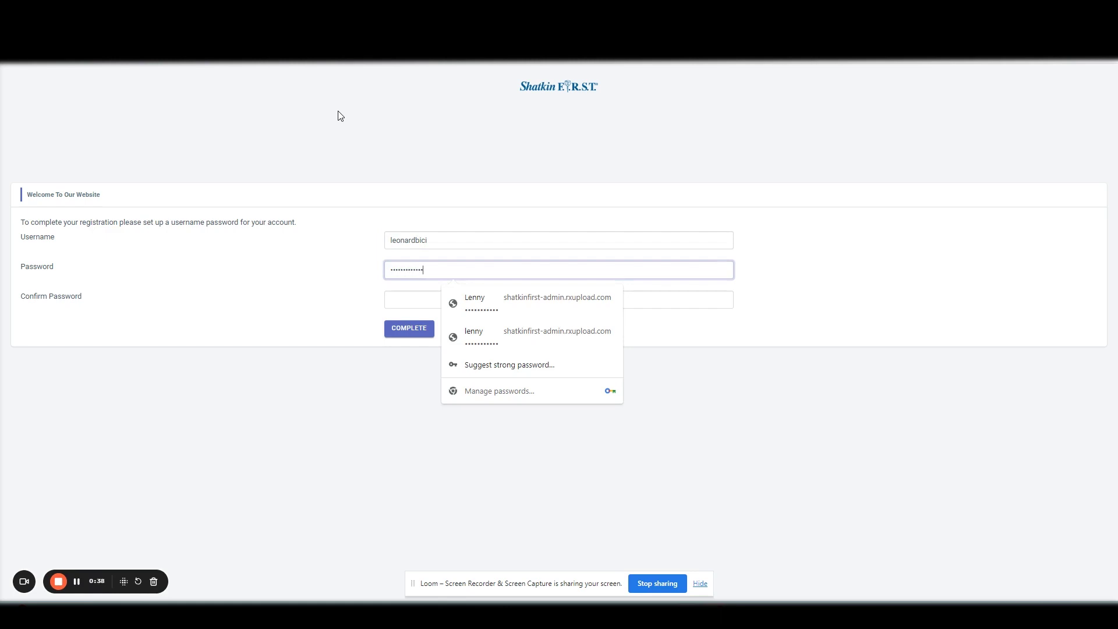
pyautogui.press('Tab')
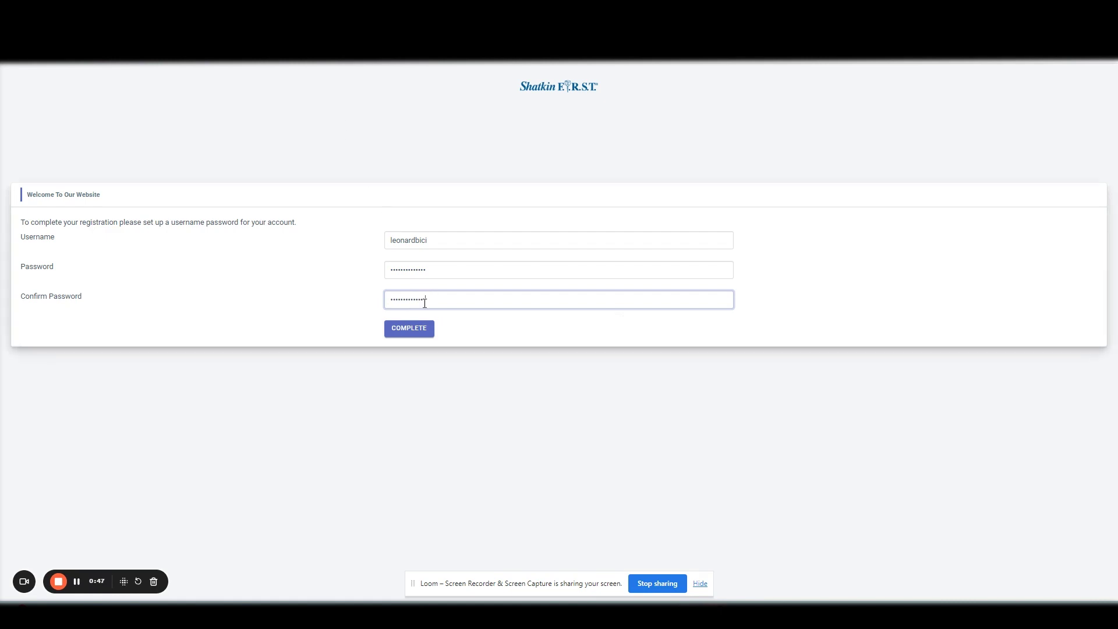
pyautogui.click(418, 331)
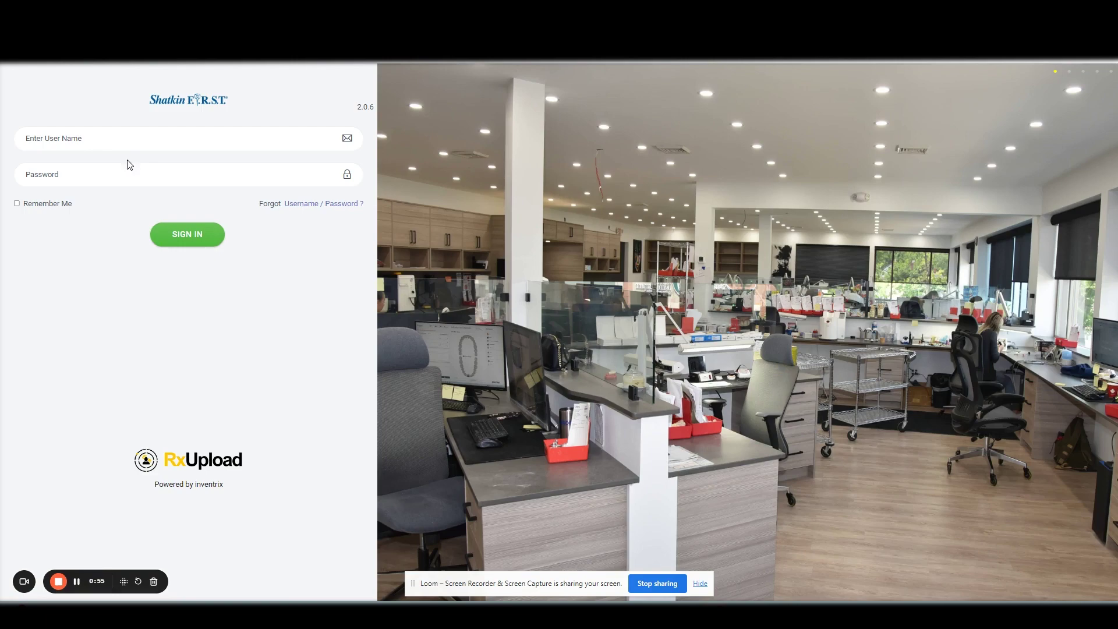
# - Enter the account's login username on the RxUpload sign-in page
pyautogui.click(122, 145)
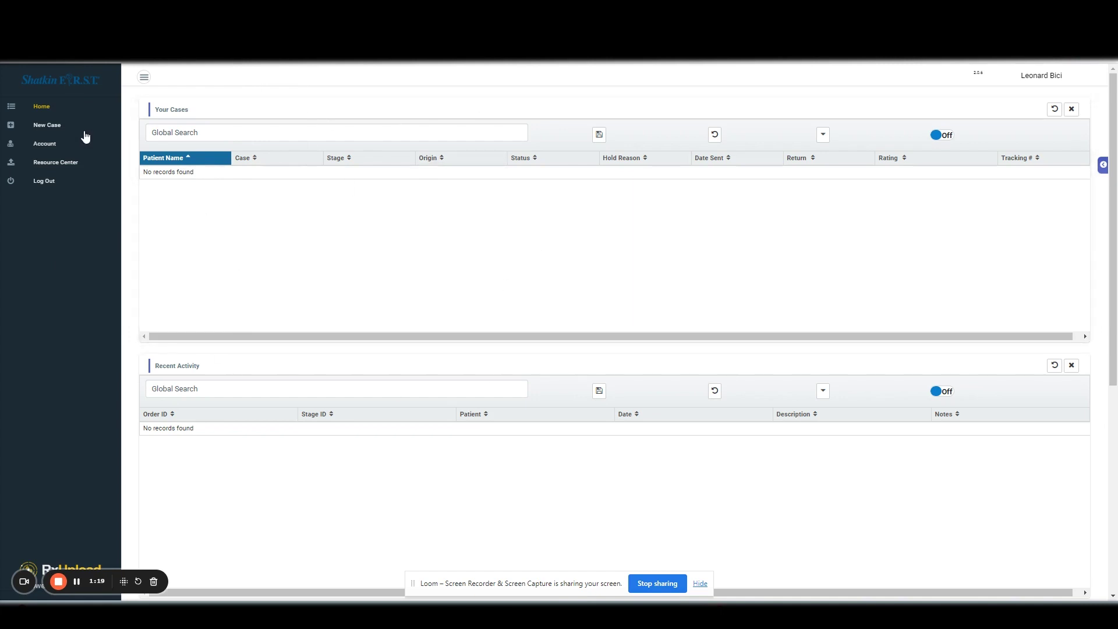
# - Start a new case with the patient's first and last name, age 27, gender Male
pyautogui.click(54, 133)
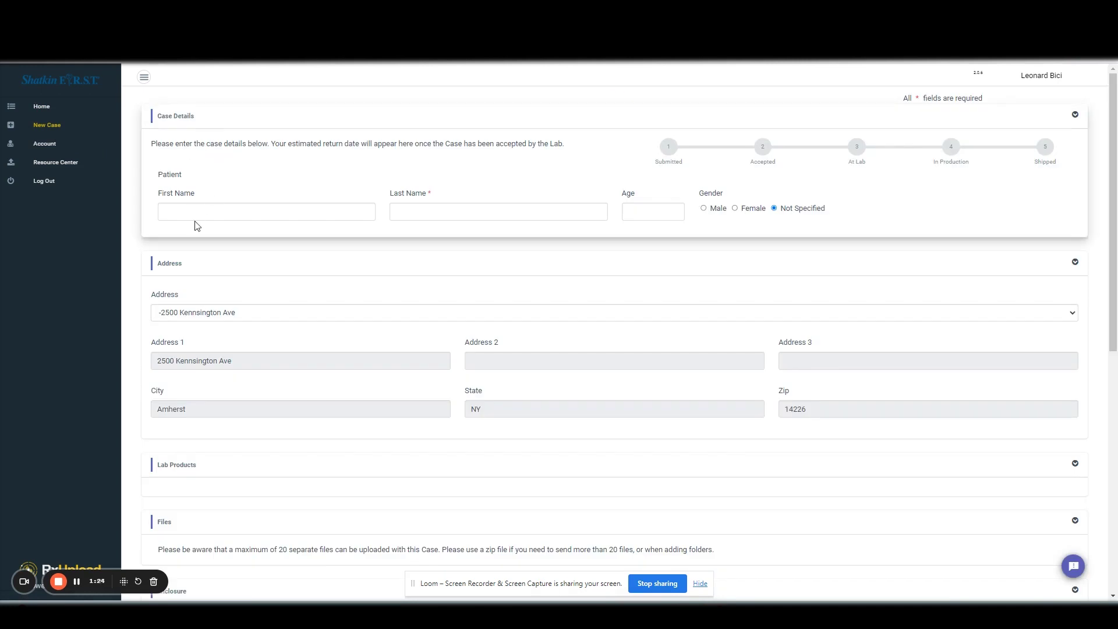
pyautogui.click(244, 207)
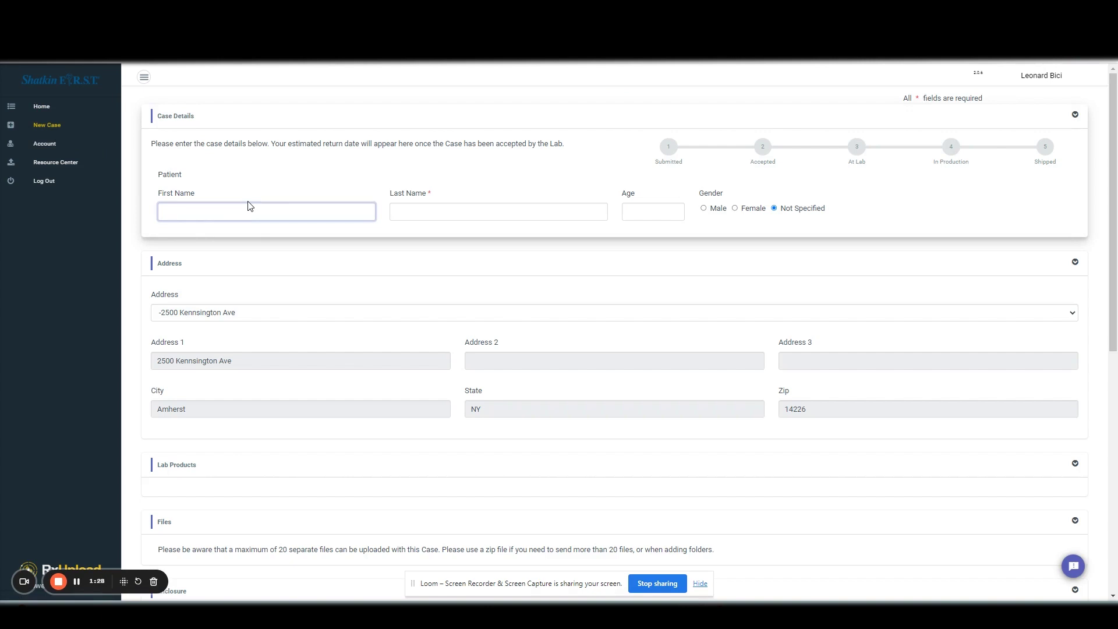
pyautogui.write('John')
pyautogui.press('Tab')
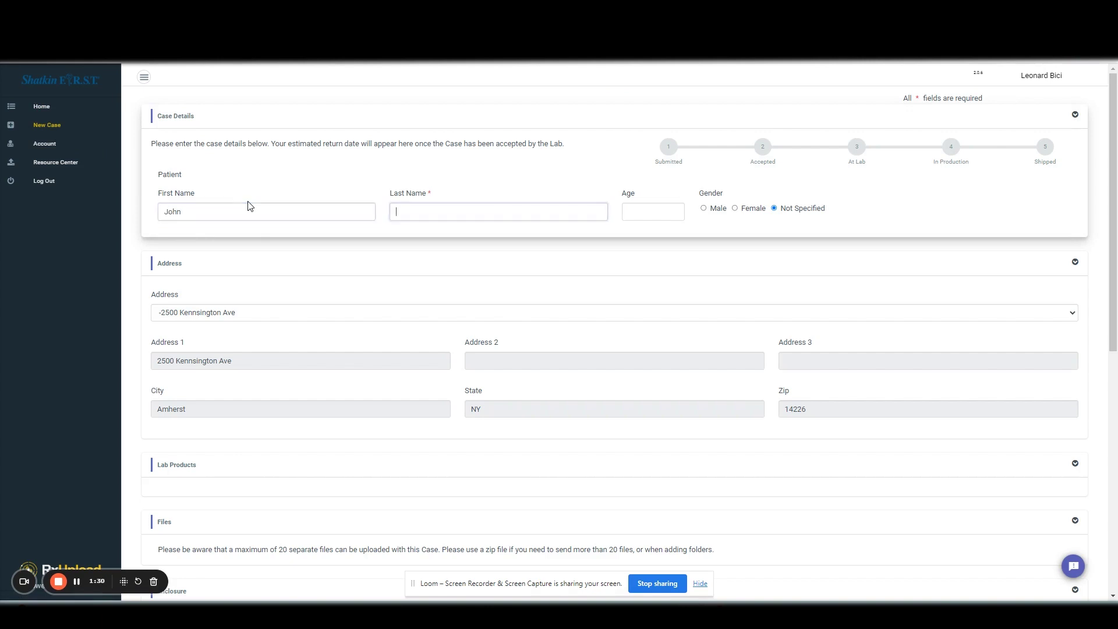
pyautogui.write('Smith')
pyautogui.press('Tab')
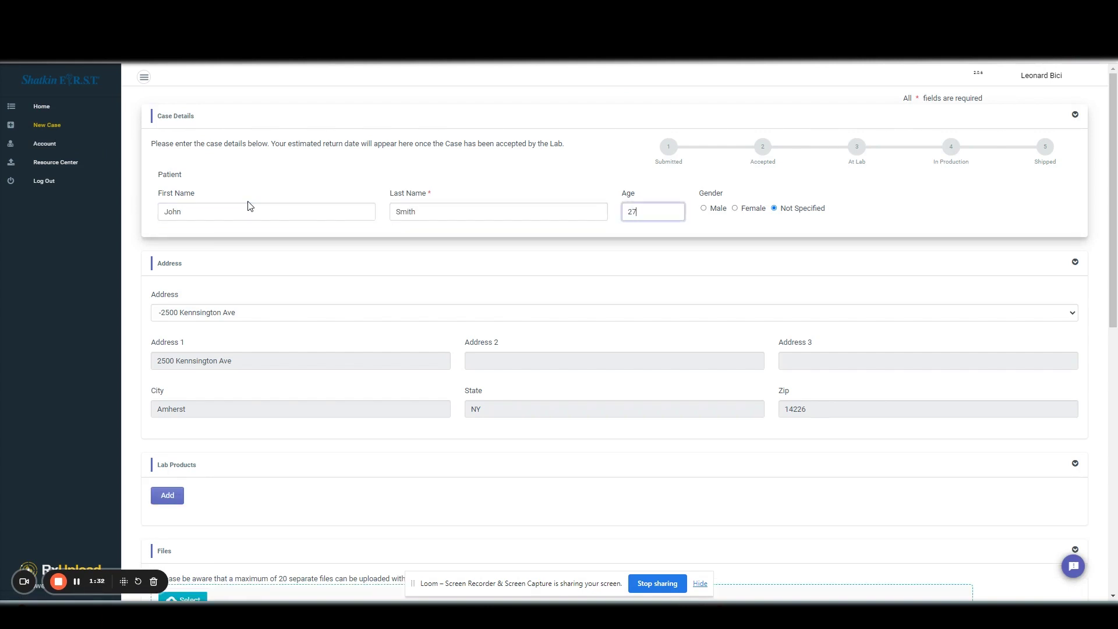
pyautogui.write('27')
pyautogui.click(717, 209)
# - Keep the existing saved practice address in the Address dropdown
pyautogui.scroll(-1, 257, 317)
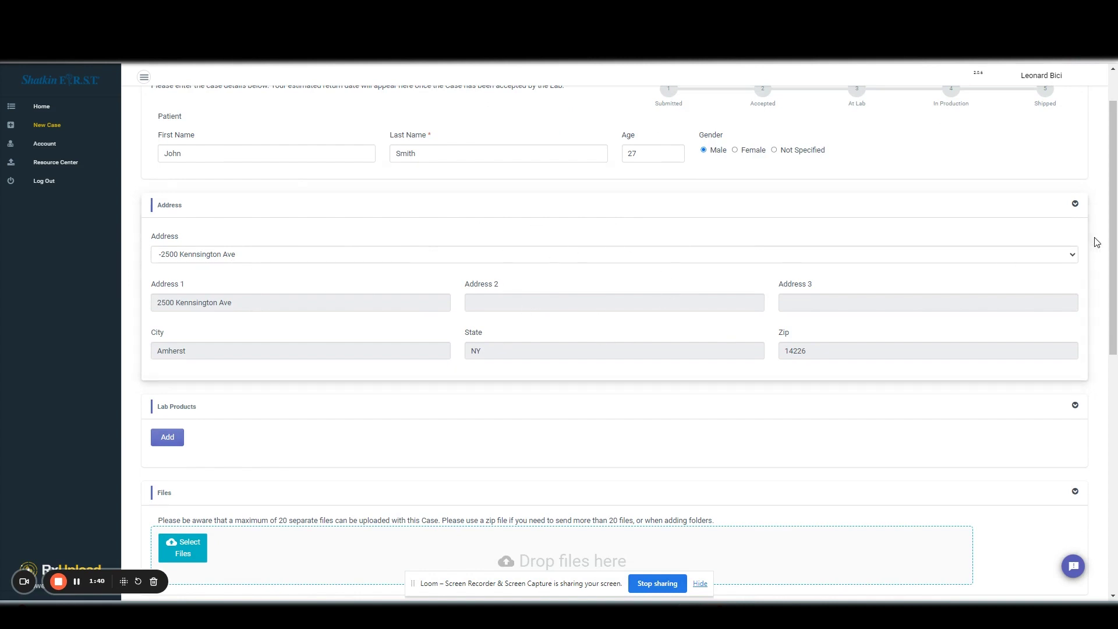
pyautogui.click(1072, 257)
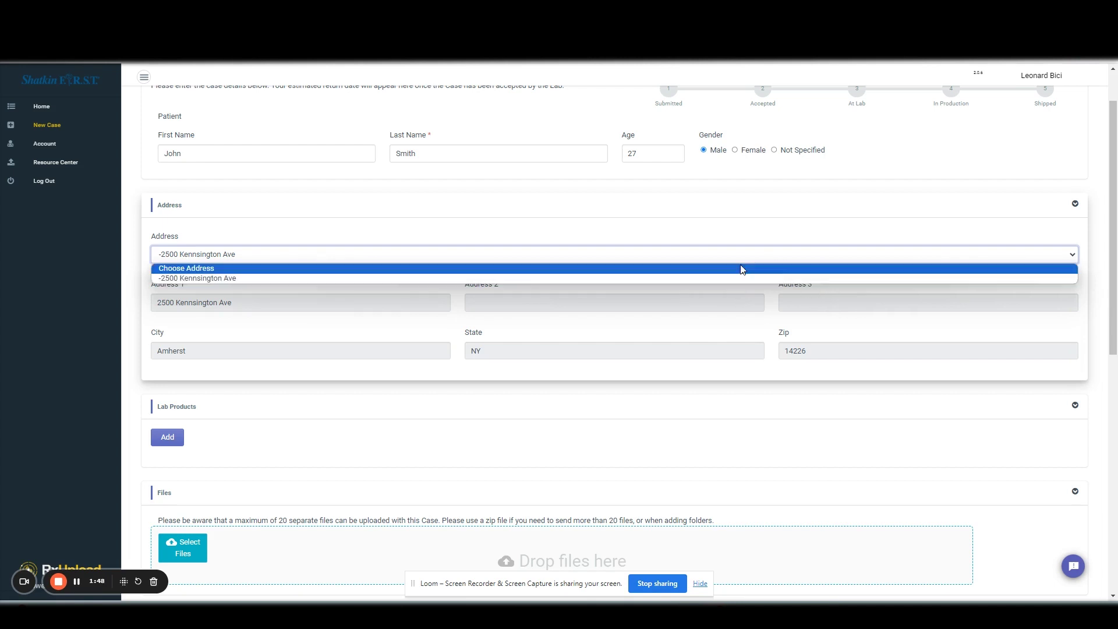
pyautogui.click(975, 256)
# - Add a Case Evaluation lab product set to CBCT Case Evaluation, ready for teeth entry
pyautogui.scroll(-2, 524, 268)
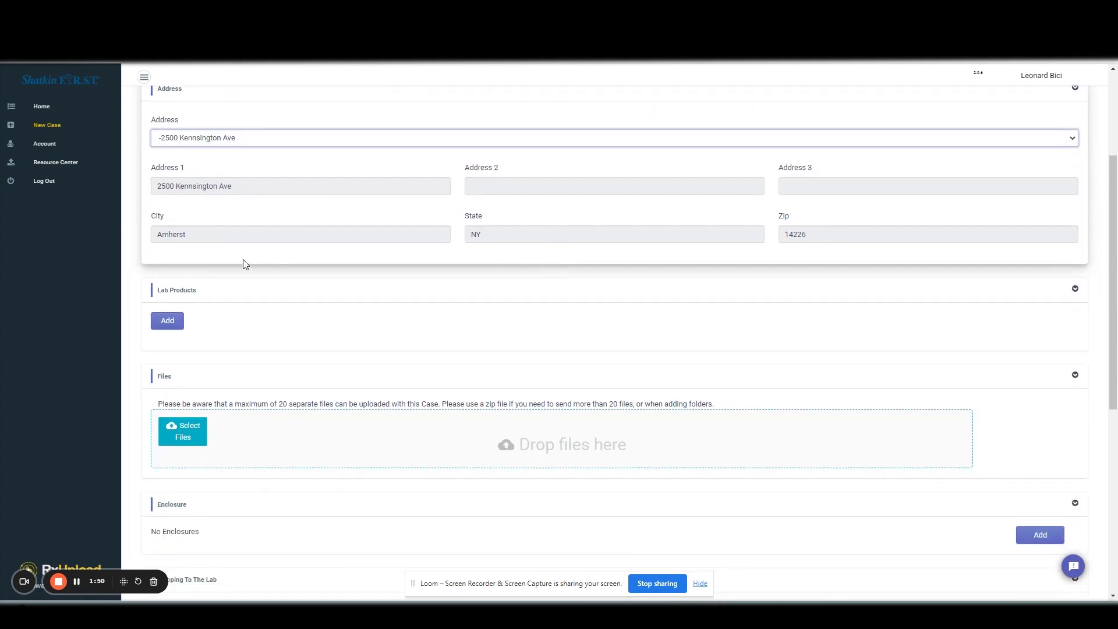
pyautogui.click(166, 320)
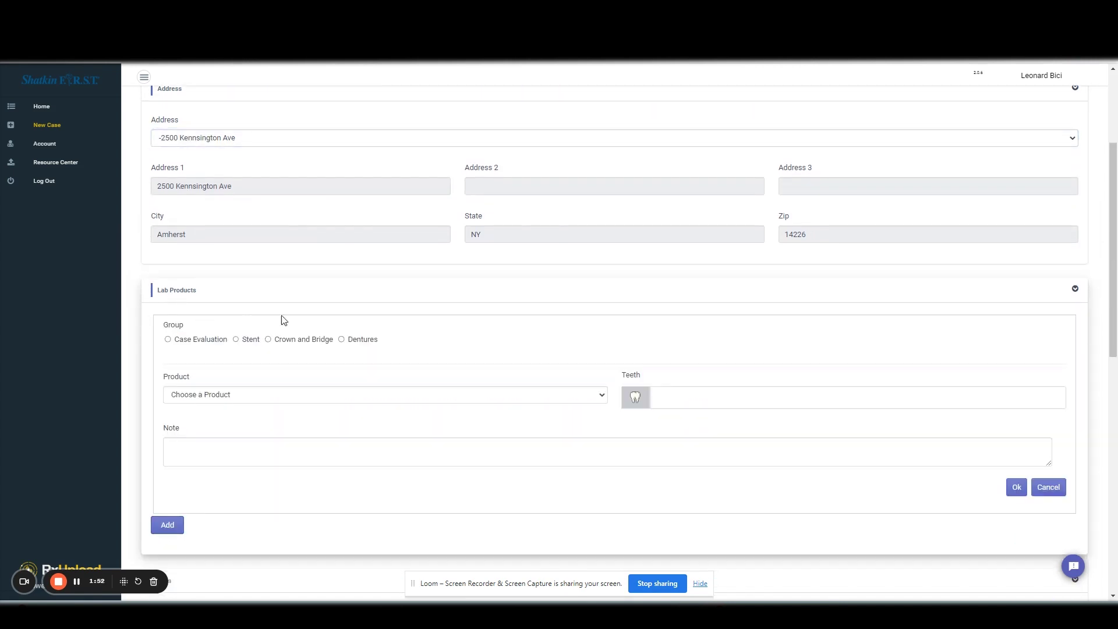
pyautogui.scroll(-1, 282, 323)
pyautogui.scroll(-1, 282, 325)
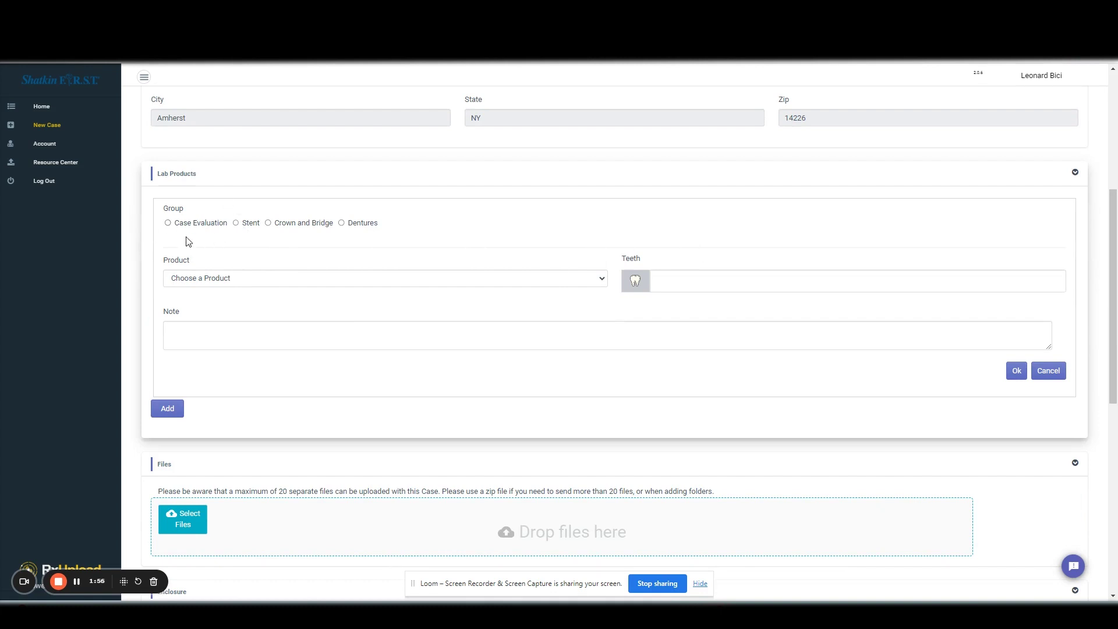
pyautogui.click(169, 224)
pyautogui.click(237, 225)
pyautogui.click(168, 224)
pyautogui.click(280, 281)
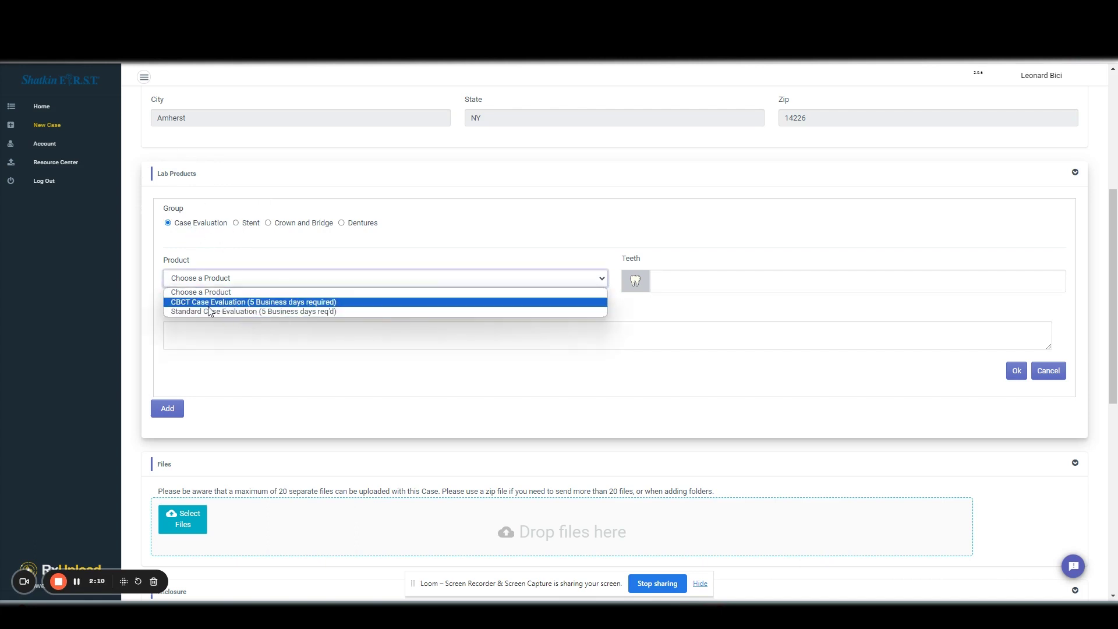
pyautogui.click(248, 302)
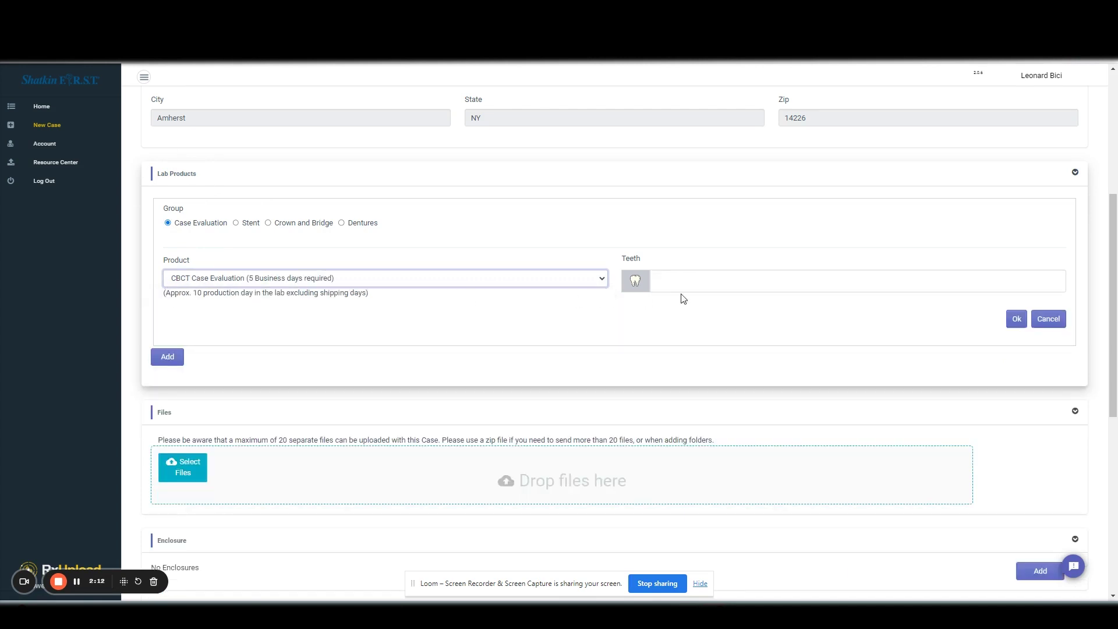
pyautogui.click(763, 276)
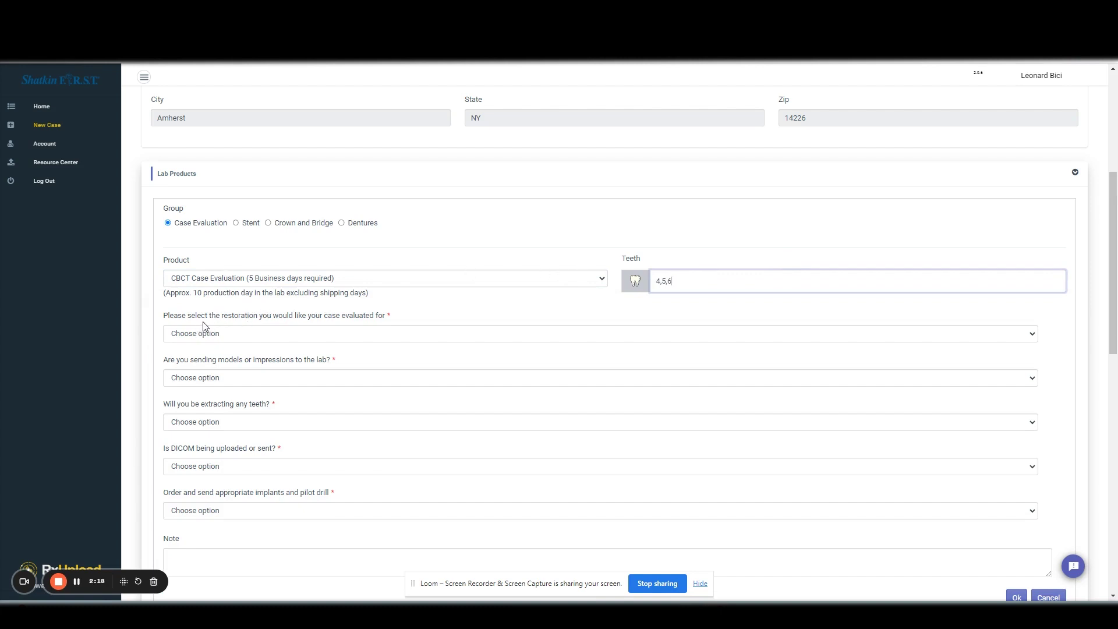
# - Answer Bridge restoration, mailing physical models or impressions, and No tooth extractions
pyautogui.click(344, 335)
pyautogui.click(295, 362)
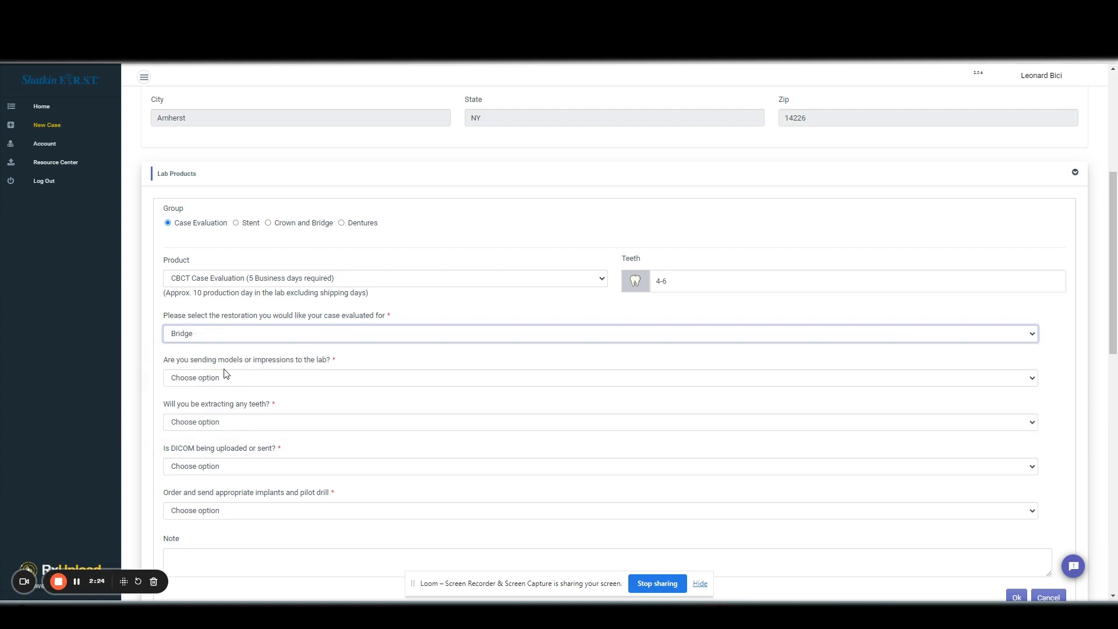
pyautogui.click(307, 379)
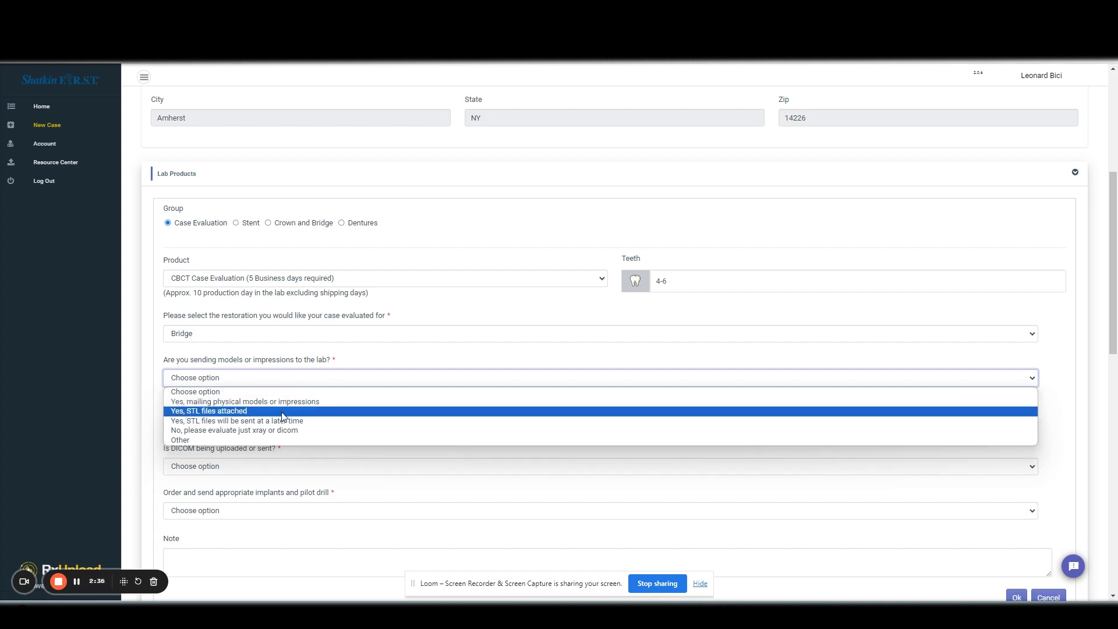
pyautogui.click(234, 403)
pyautogui.scroll(-1, 247, 403)
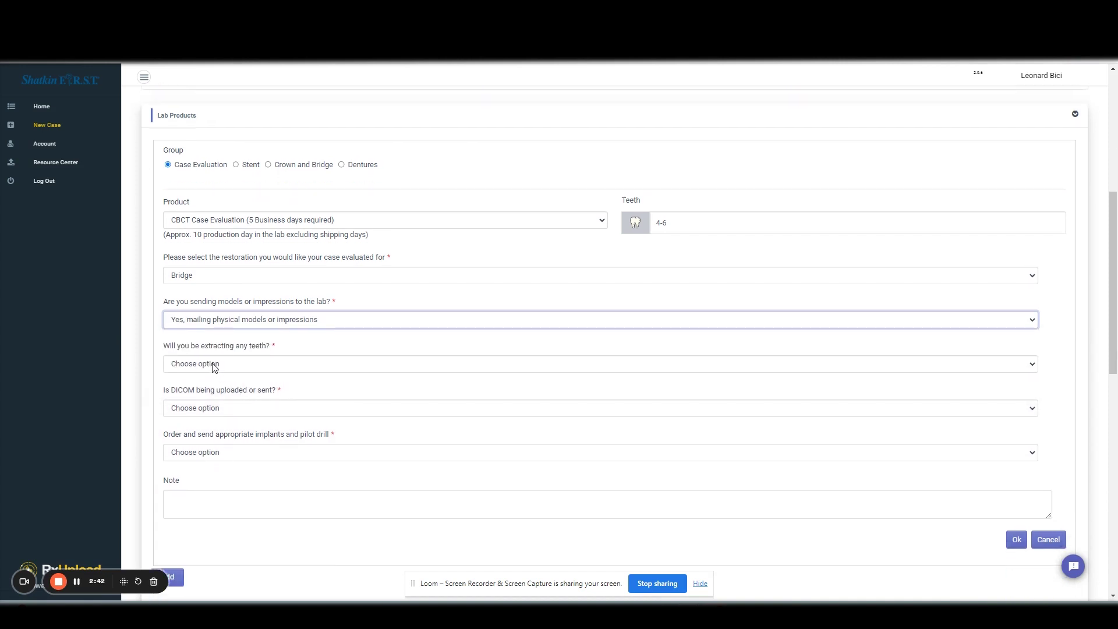
pyautogui.click(241, 362)
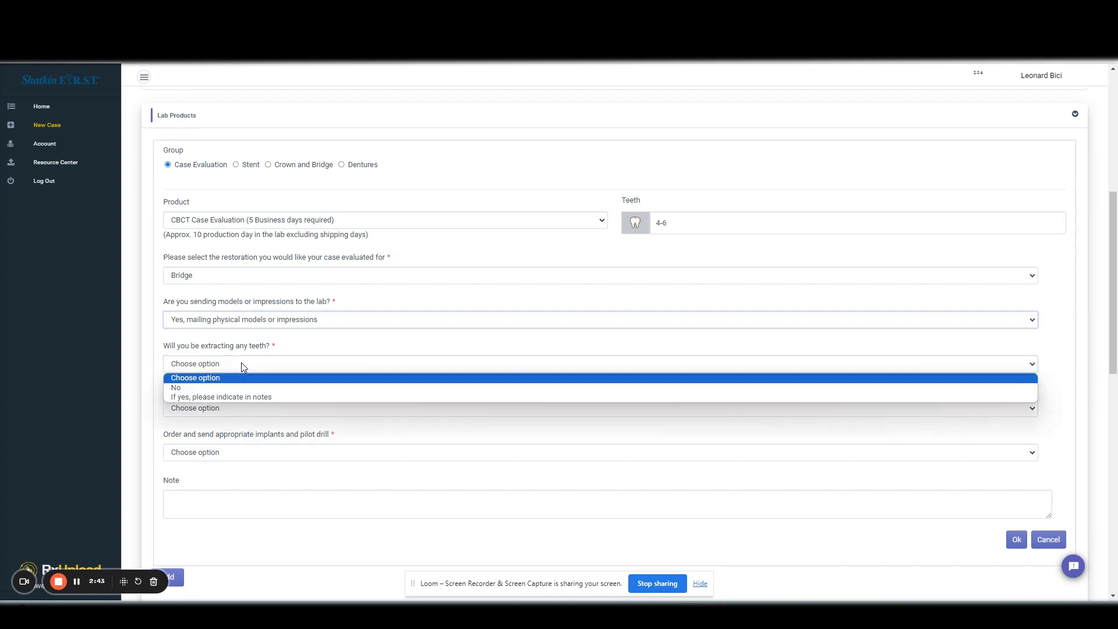
pyautogui.click(232, 396)
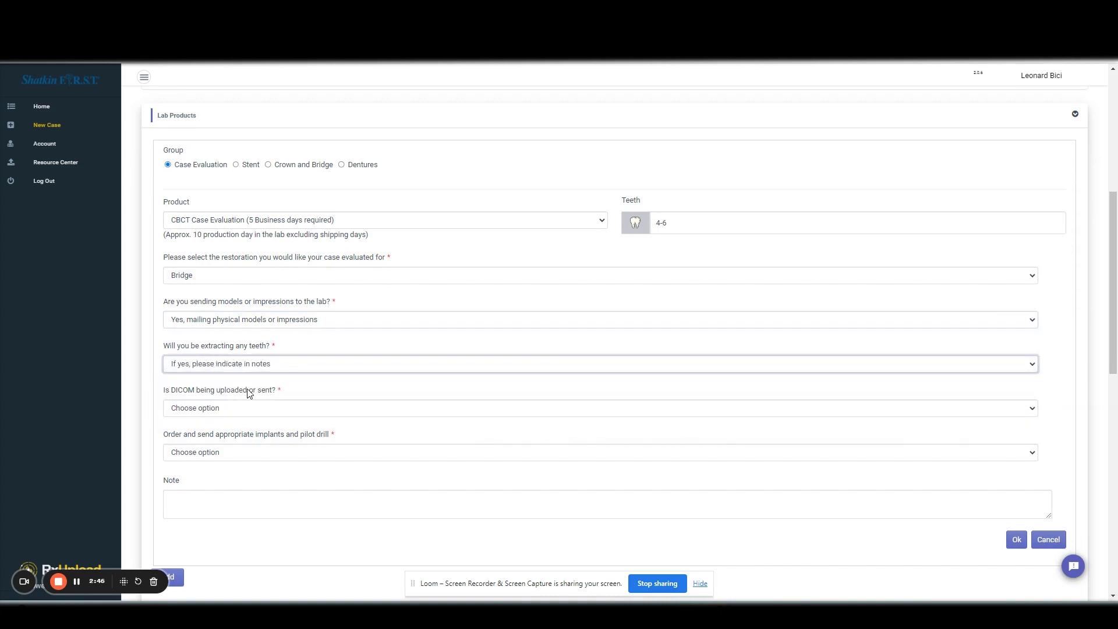
pyautogui.click(270, 366)
pyautogui.click(260, 389)
pyautogui.click(275, 408)
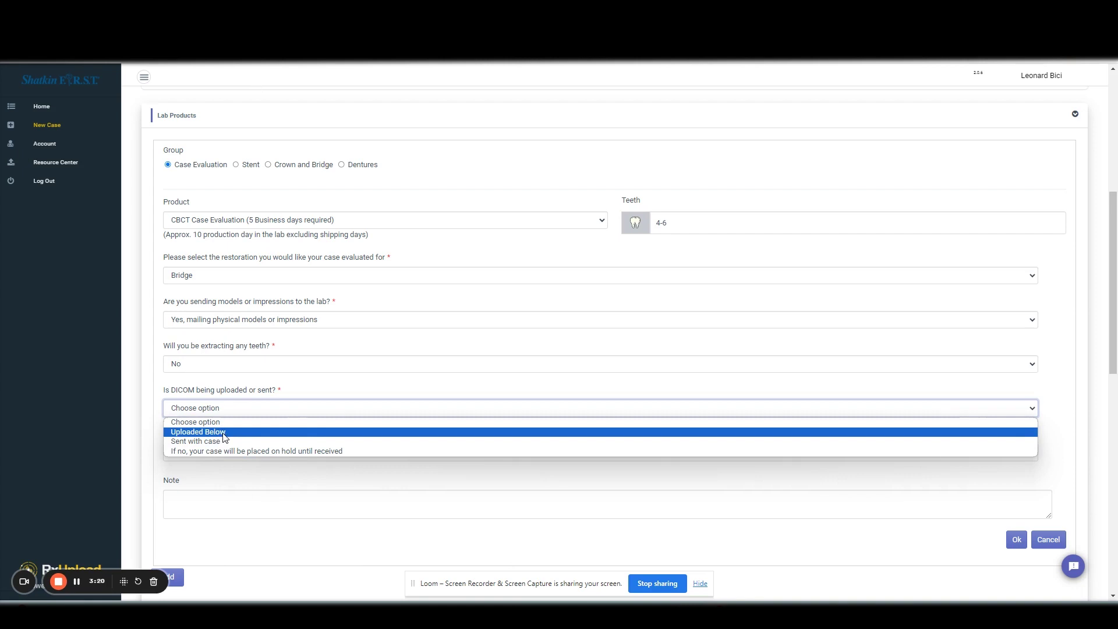
# - Set DICOM to Uploaded Below and implants and pilot drill to Yes - Implants and drill
pyautogui.click(217, 434)
pyautogui.scroll(-1, 194, 428)
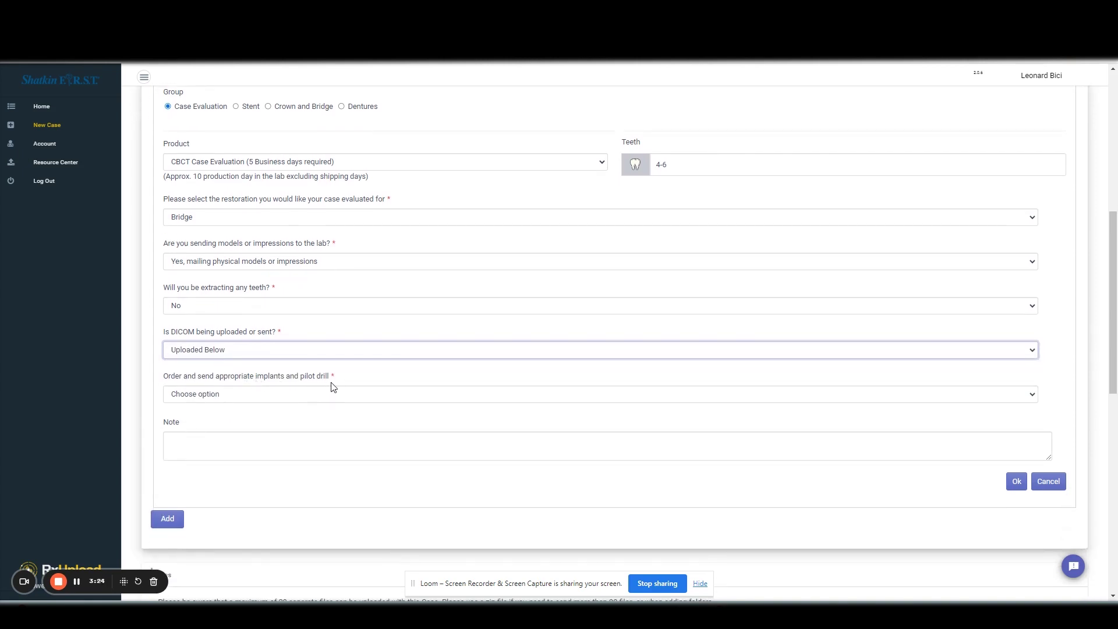
pyautogui.click(296, 394)
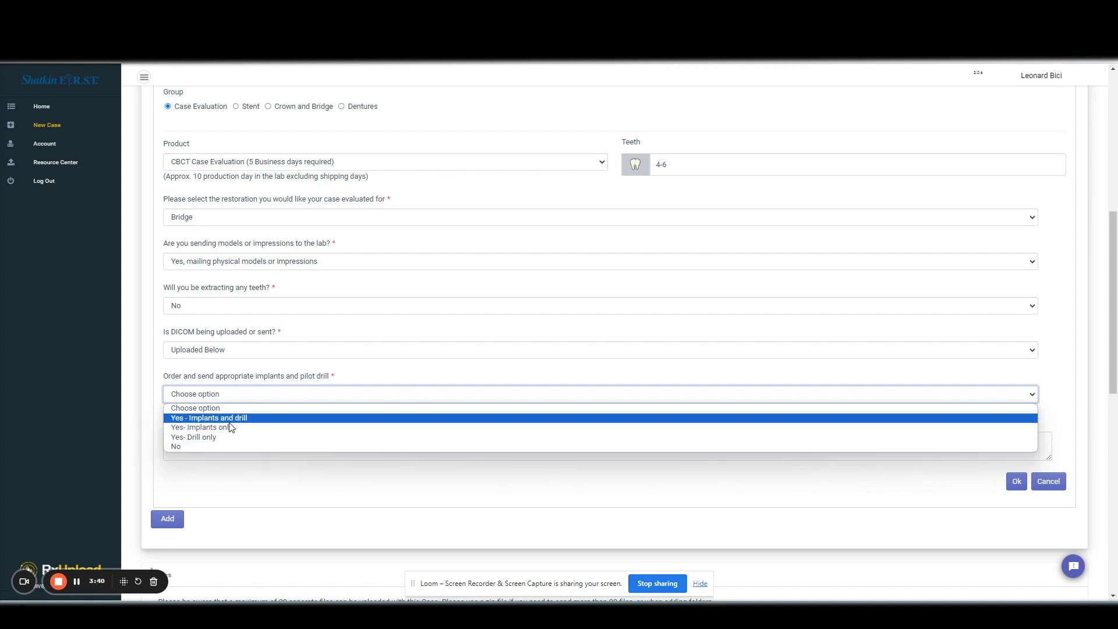
pyautogui.click(231, 419)
pyautogui.click(227, 440)
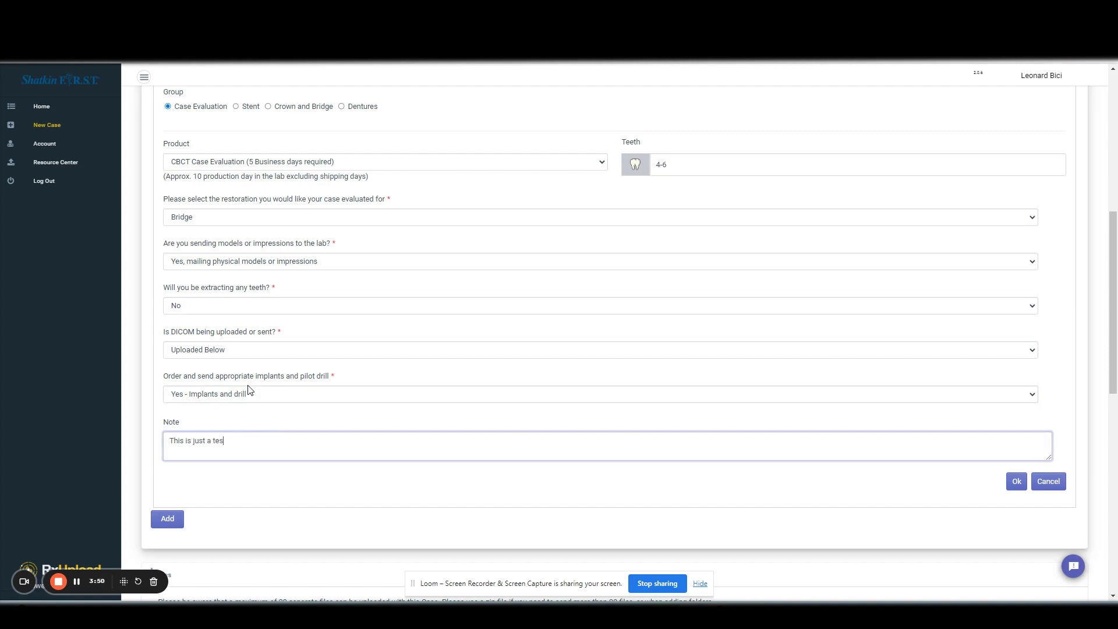
# - Save the CBCT Case Evaluation item and start a second lab product, trying the Stent group
pyautogui.click(1016, 482)
pyautogui.scroll(3, 531, 359)
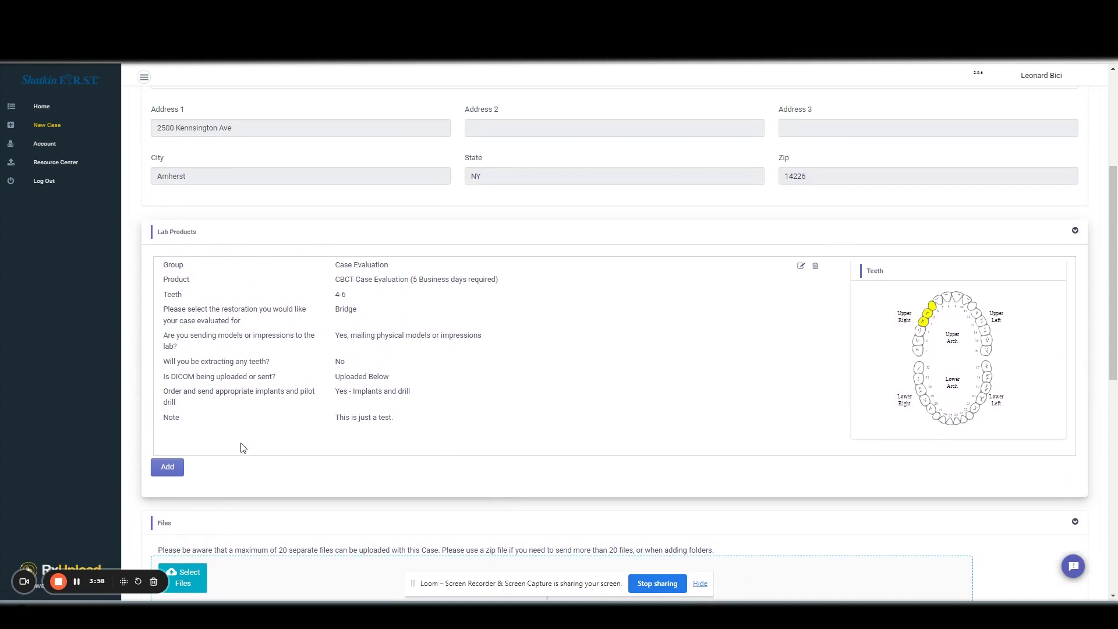
pyautogui.click(167, 467)
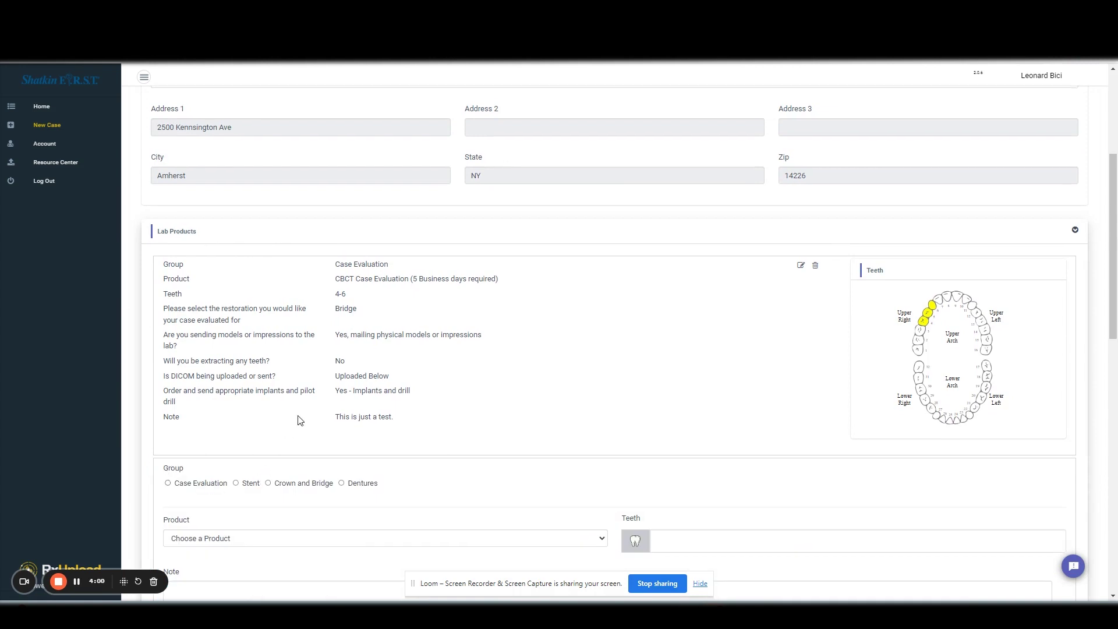
pyautogui.scroll(-2, 263, 407)
pyautogui.click(236, 367)
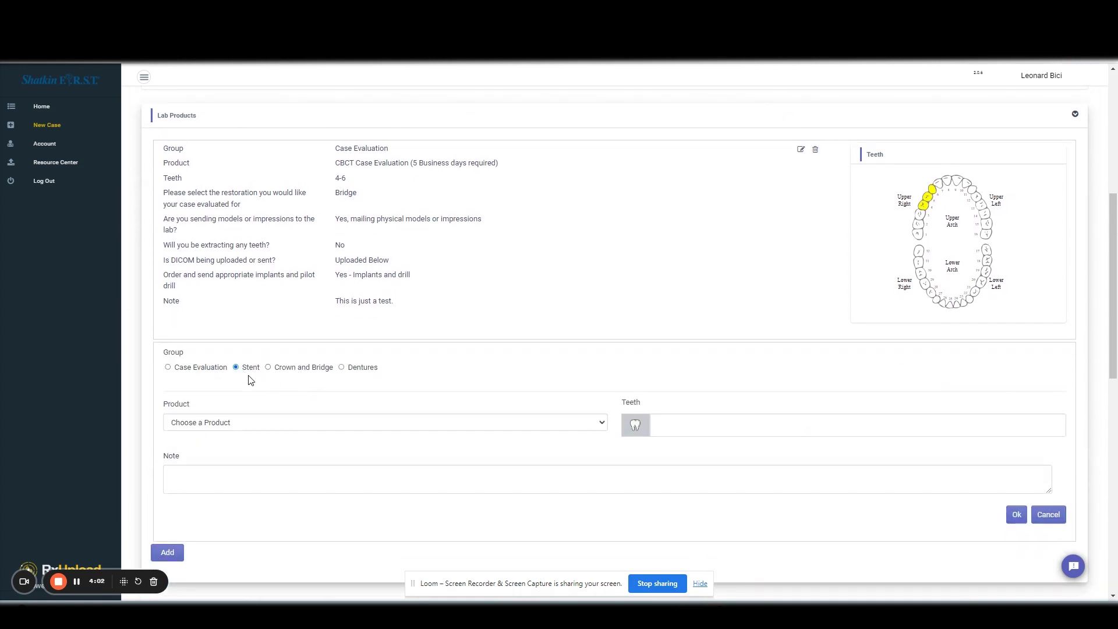
pyautogui.click(230, 423)
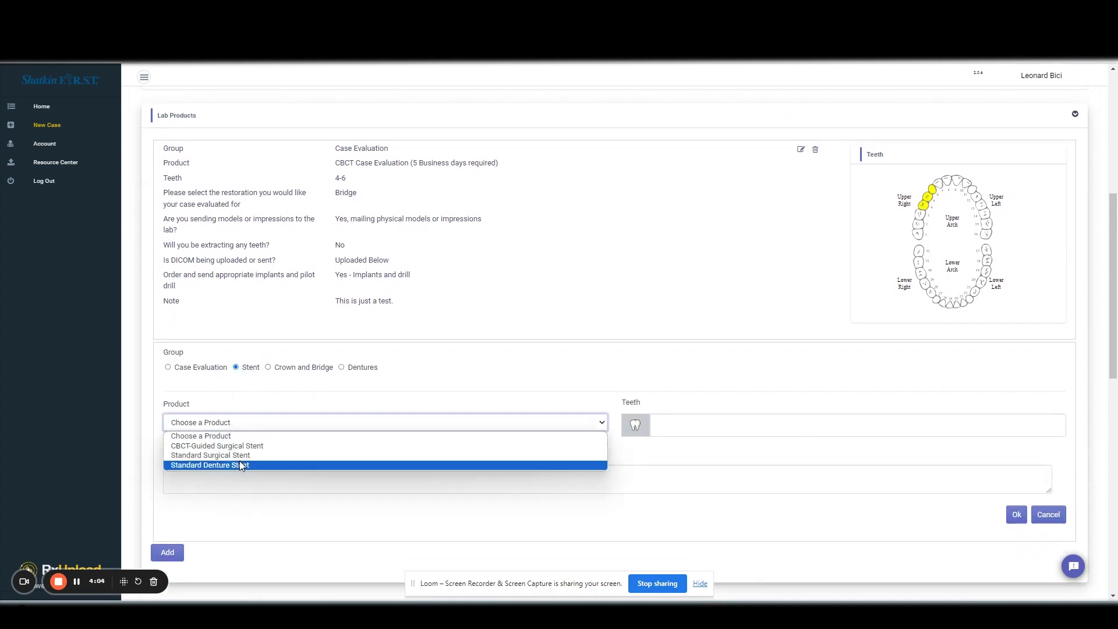
pyautogui.click(242, 391)
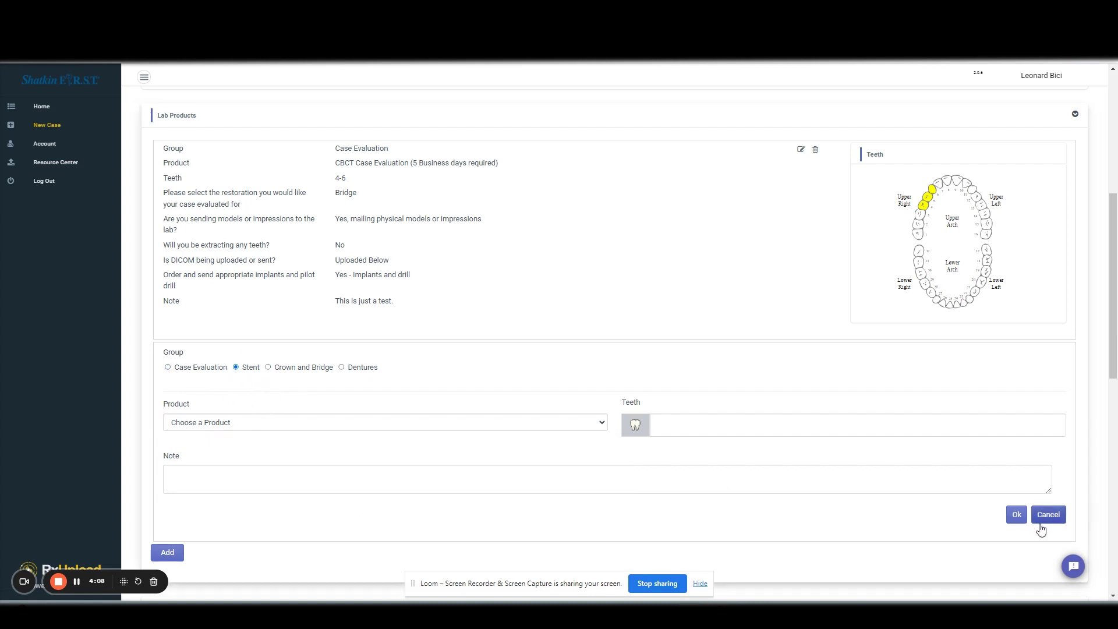
pyautogui.click(279, 369)
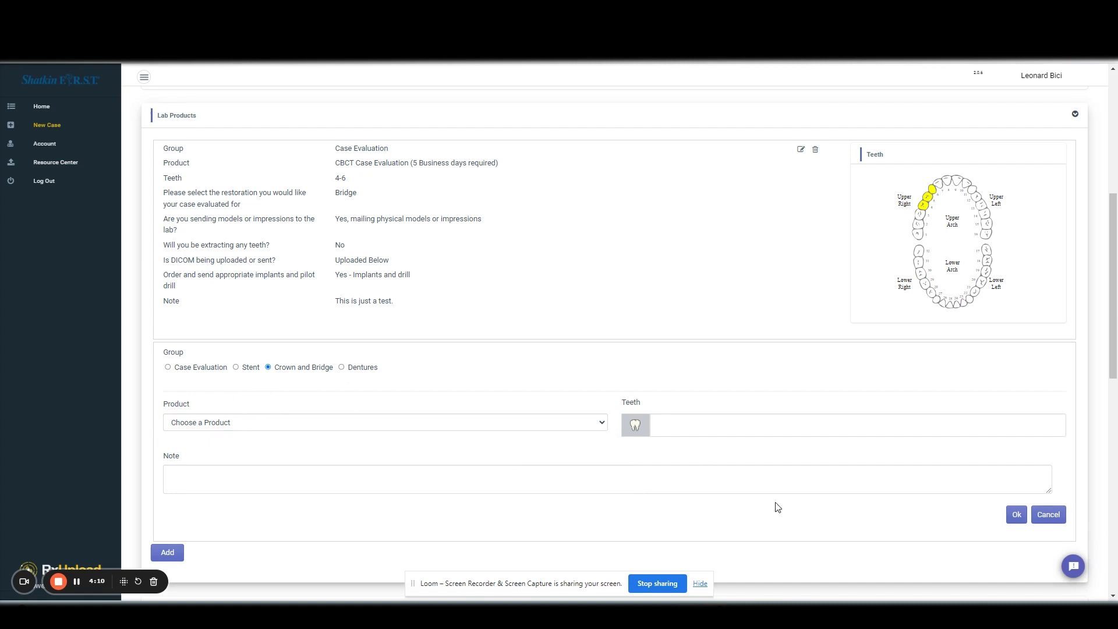
pyautogui.scroll(-1, 584, 466)
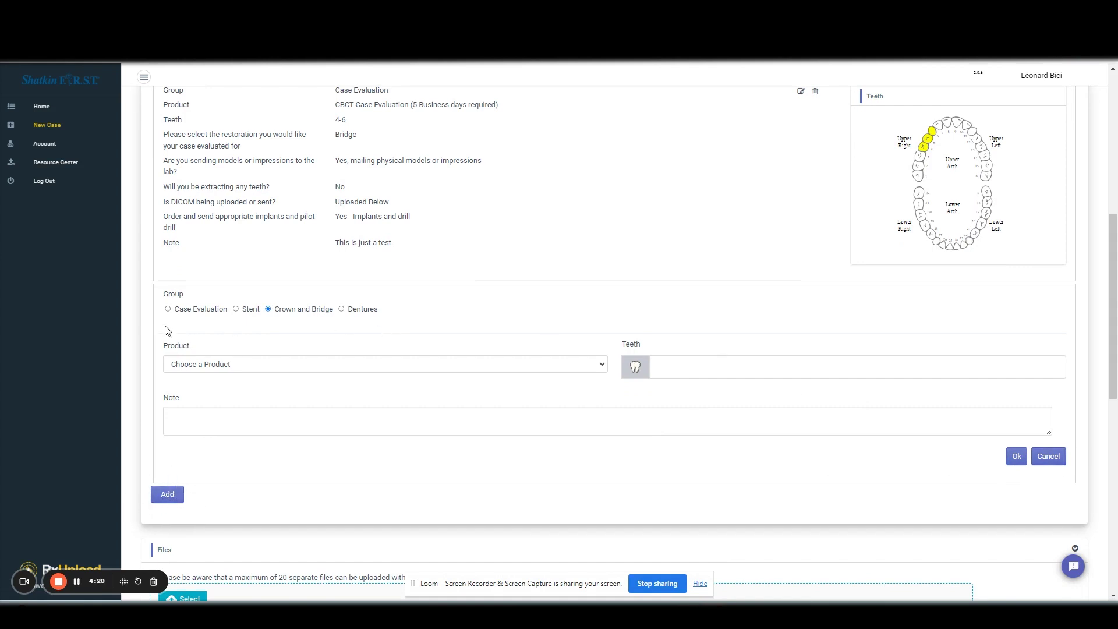
# - Choose CBCT-Guided Surgical Stent for teeth 4,5,6 with DICOM Uploaded Below
pyautogui.click(254, 362)
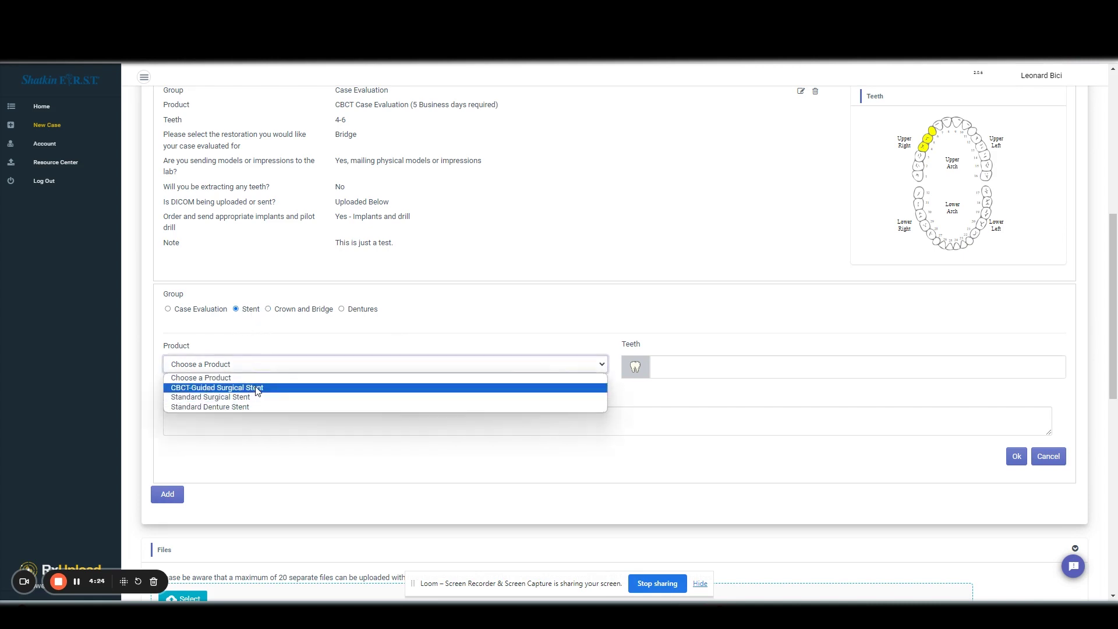
pyautogui.click(257, 388)
pyautogui.click(669, 368)
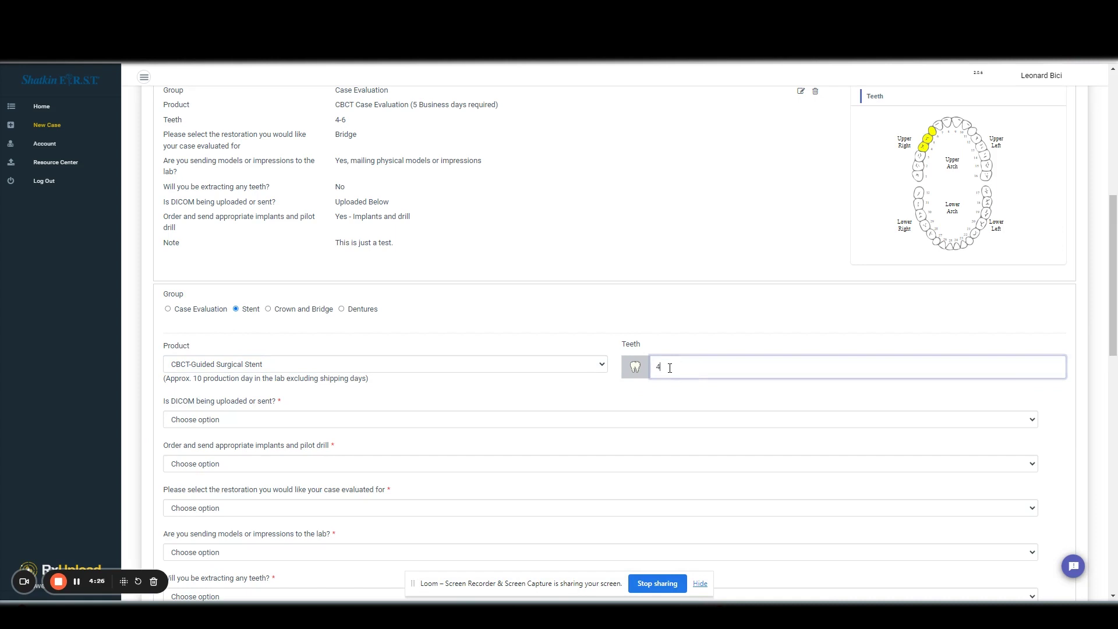
pyautogui.write('4,5,6')
pyautogui.scroll(-1, 511, 347)
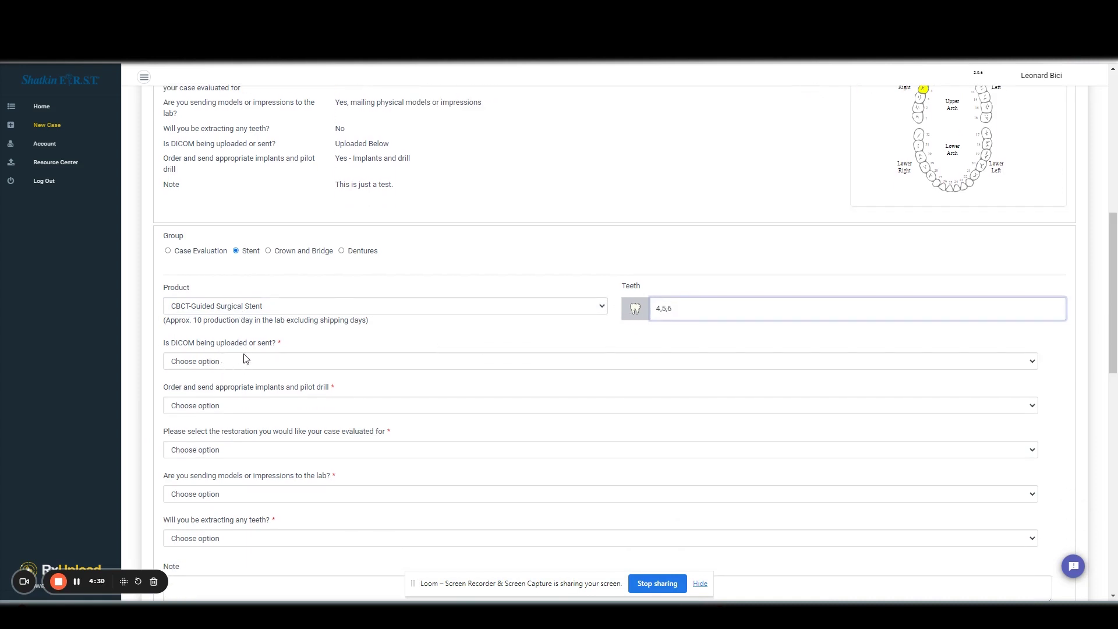
pyautogui.click(245, 360)
pyautogui.click(236, 391)
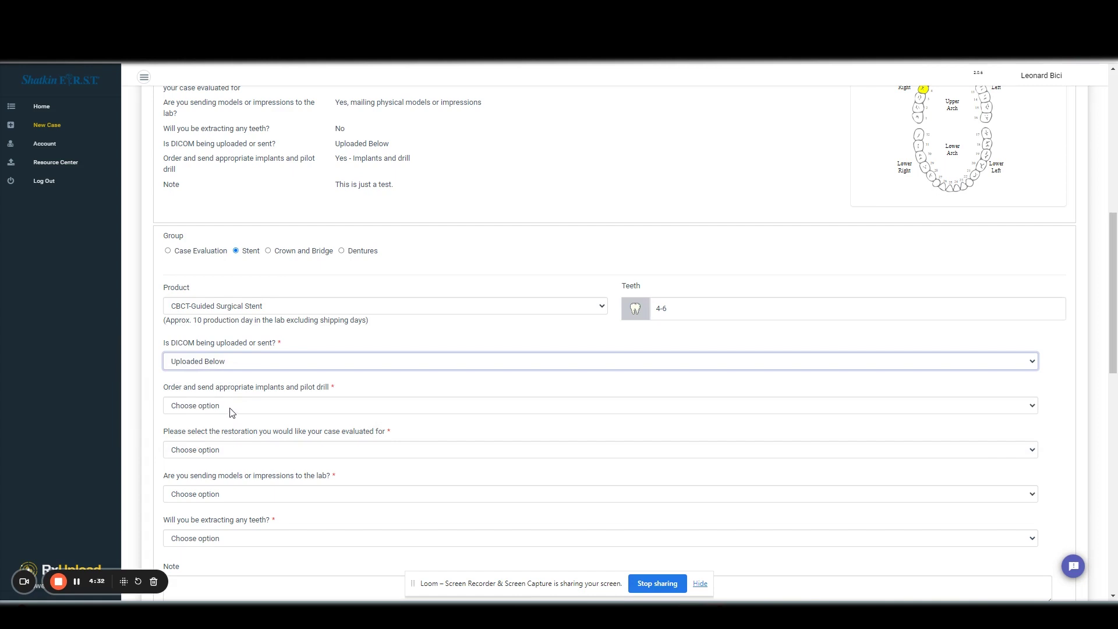
pyautogui.scroll(-1, 229, 396)
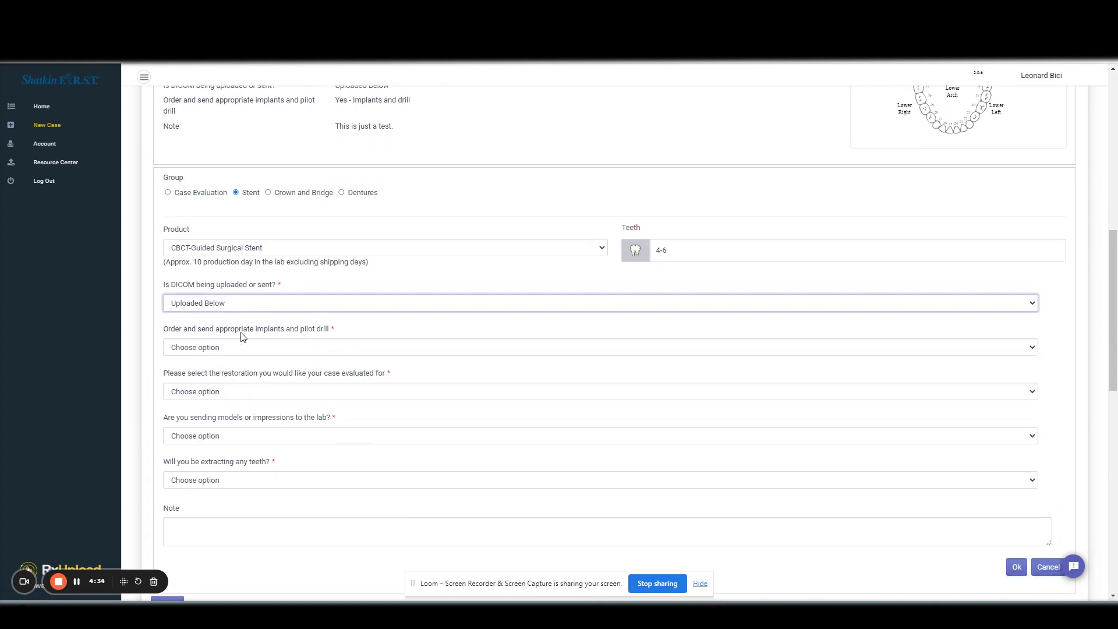
# - Answer Yes - Implants and drill and Bridge as the restoration for the stent
pyautogui.click(289, 348)
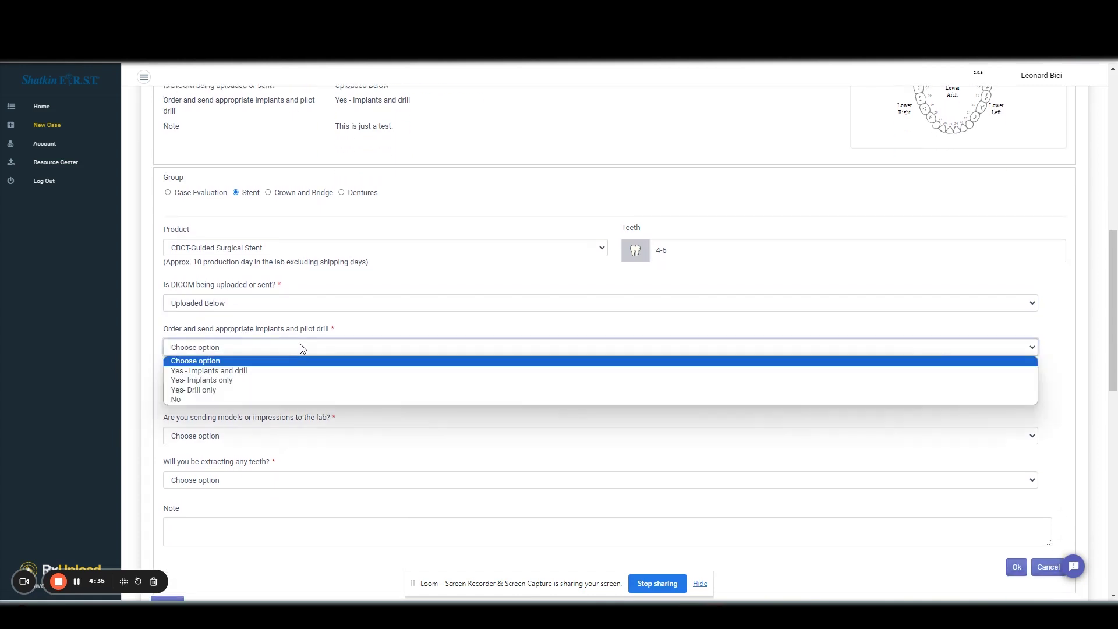
pyautogui.scroll(2, 309, 303)
pyautogui.scroll(-1, 327, 263)
pyautogui.scroll(-2, 328, 262)
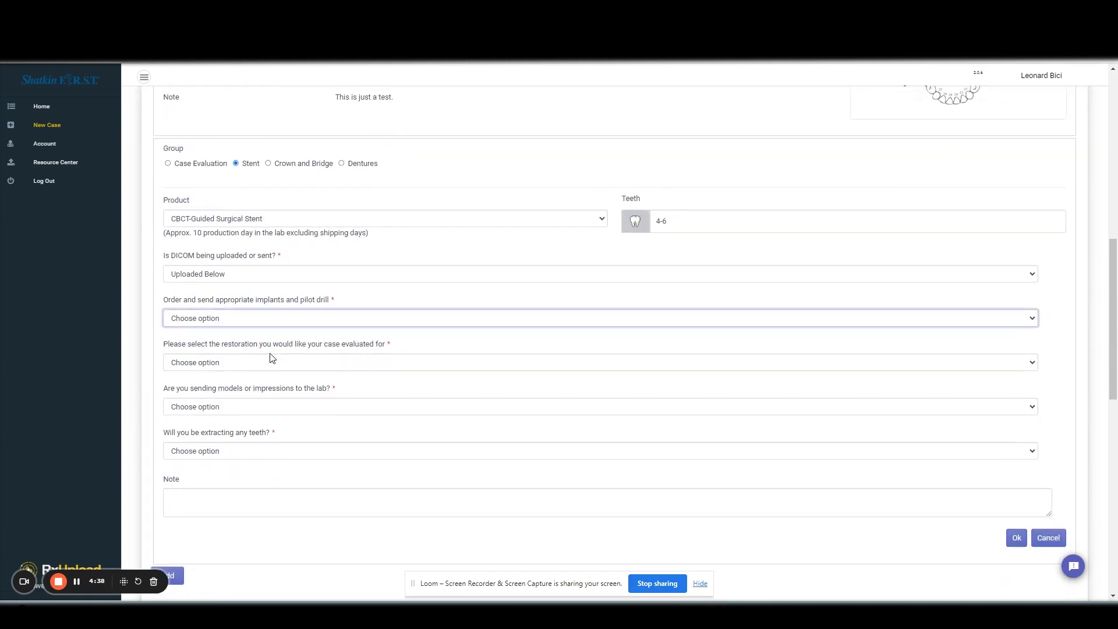
pyautogui.scroll(1, 300, 287)
pyautogui.click(291, 348)
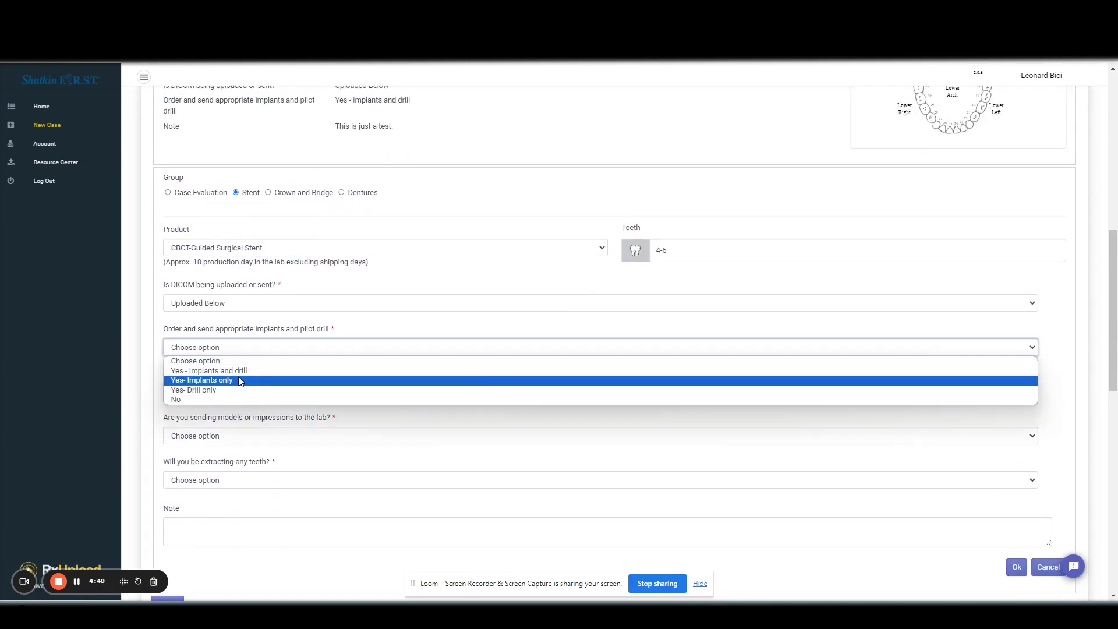
pyautogui.click(240, 371)
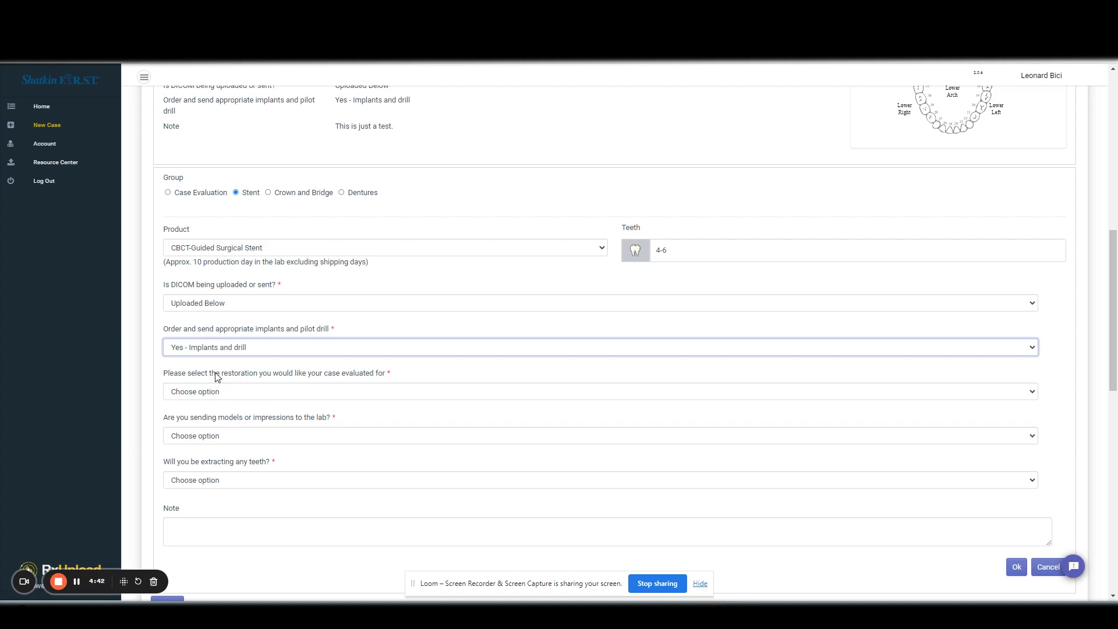
pyautogui.click(329, 389)
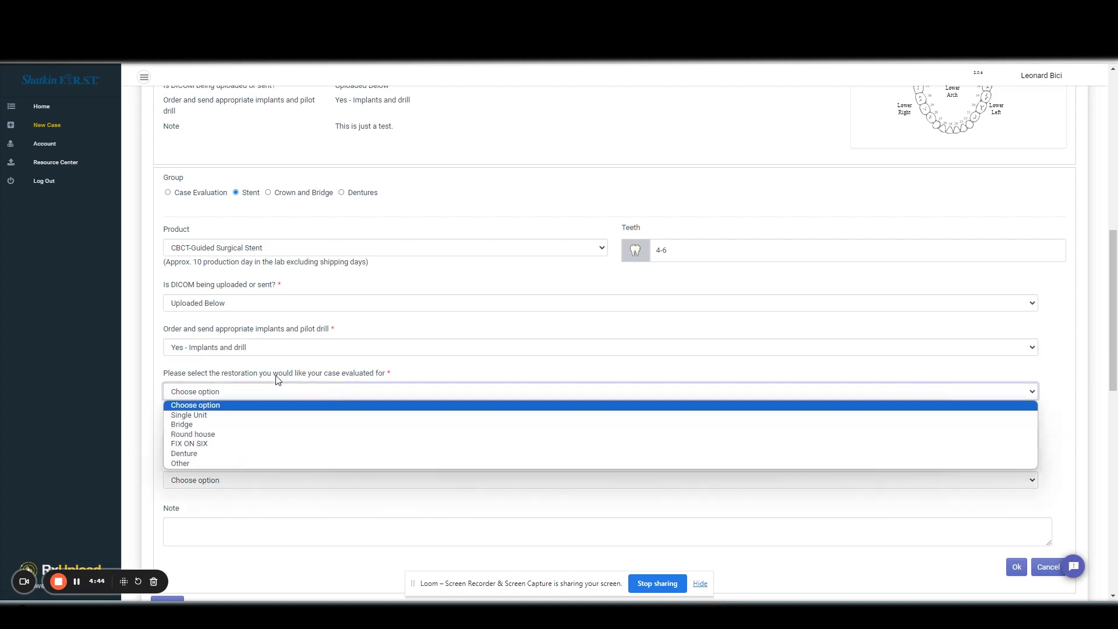
pyautogui.scroll(-1, 262, 361)
pyautogui.click(259, 340)
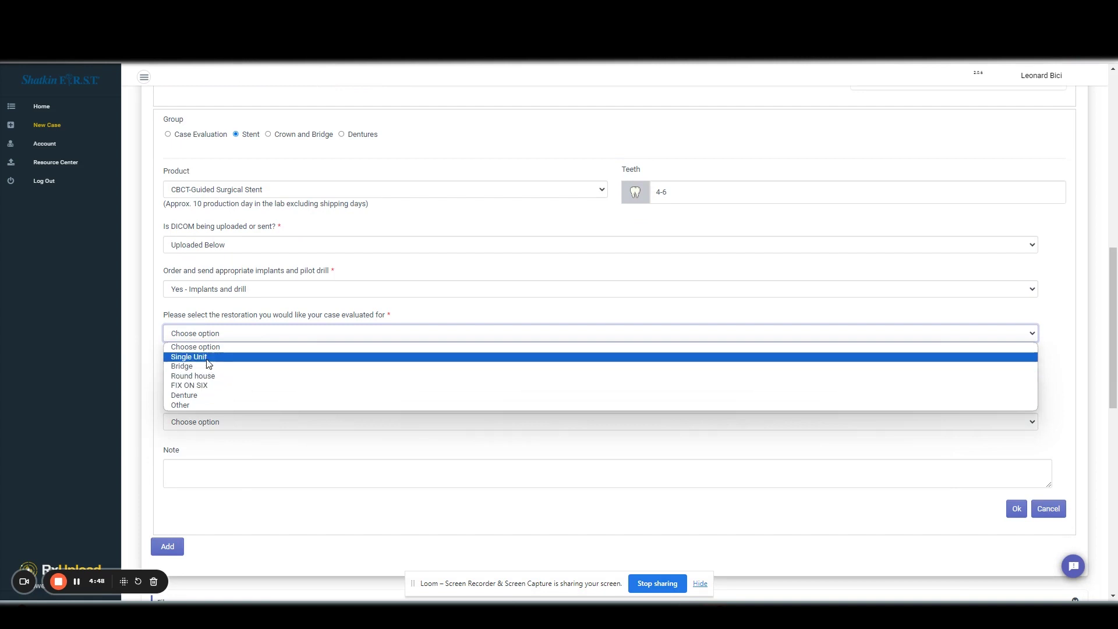
pyautogui.click(208, 366)
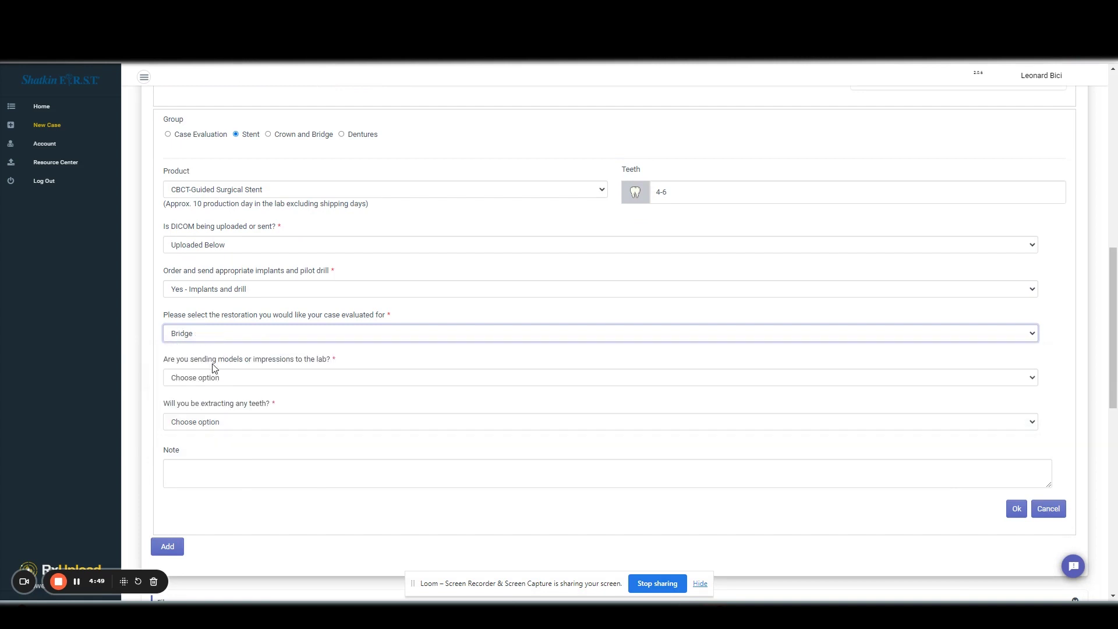
# - Answer mailing physical models or impressions and No extractions, then start the lab note
pyautogui.click(250, 379)
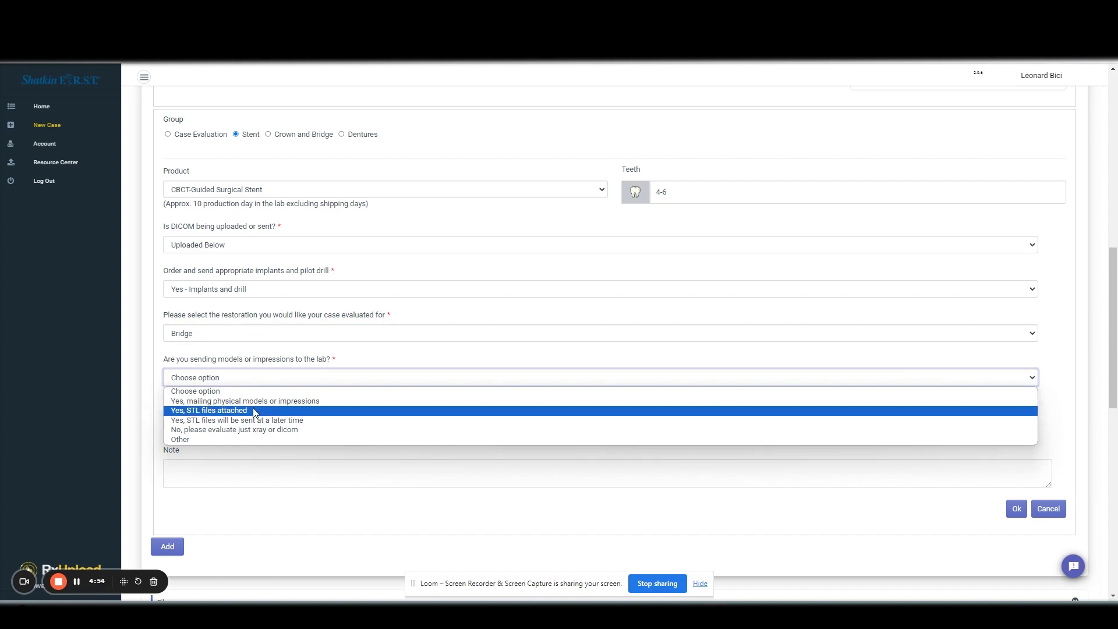
pyautogui.click(259, 401)
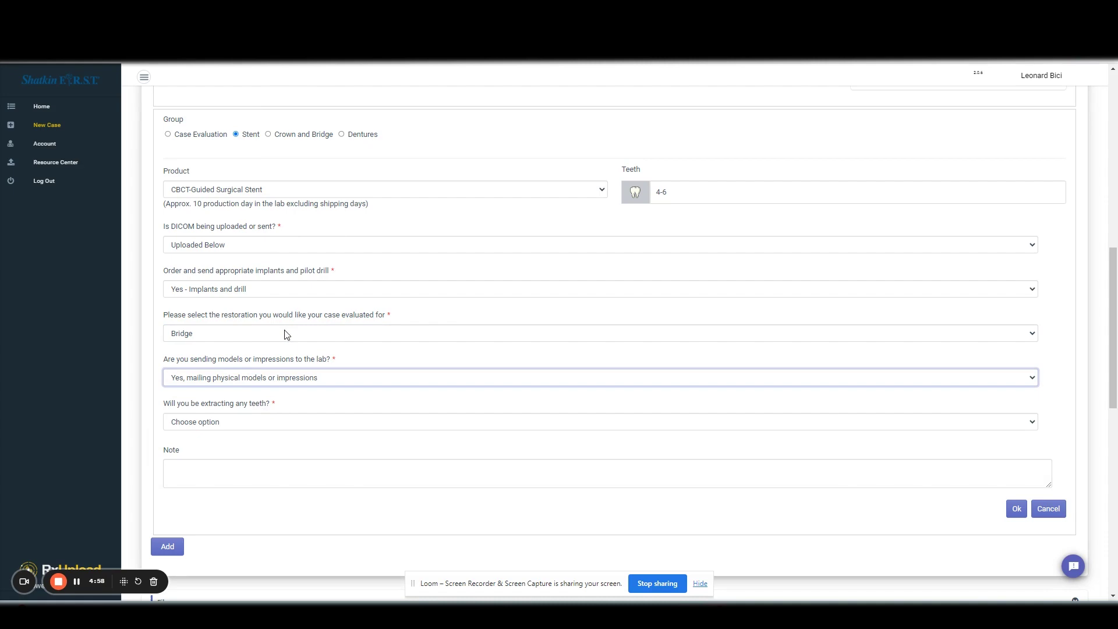
pyautogui.scroll(4, 297, 231)
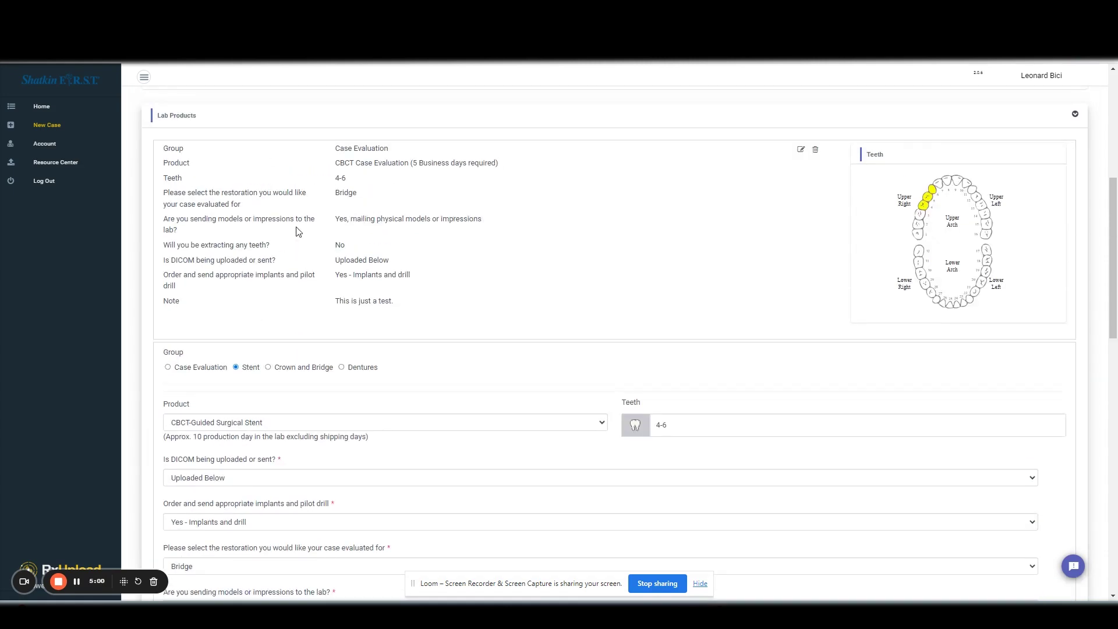
pyautogui.scroll(-5, 274, 293)
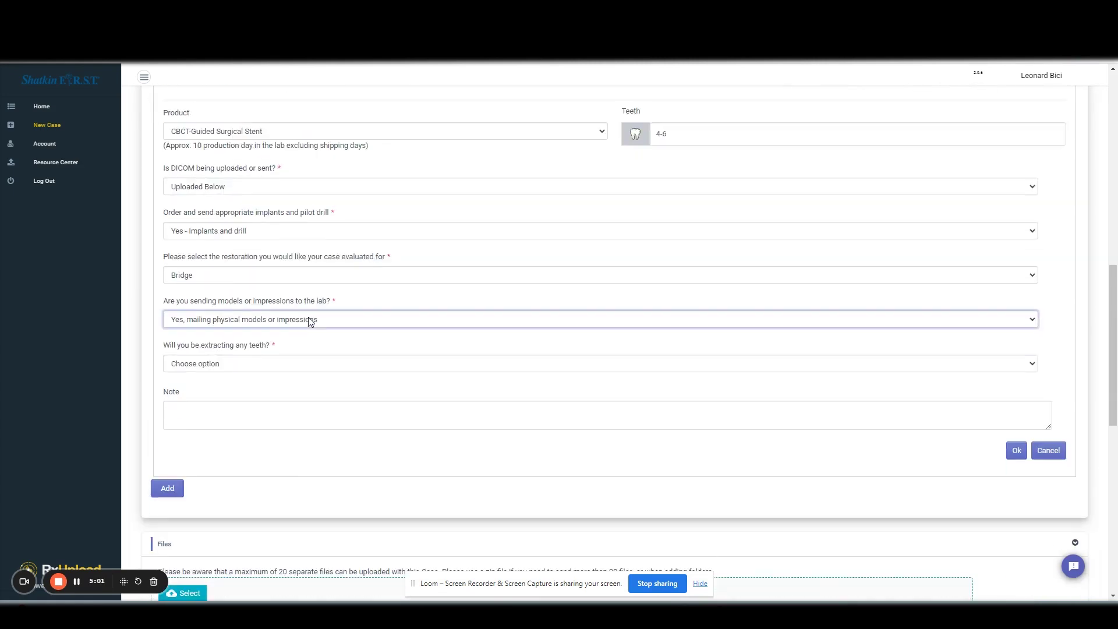
pyautogui.click(233, 364)
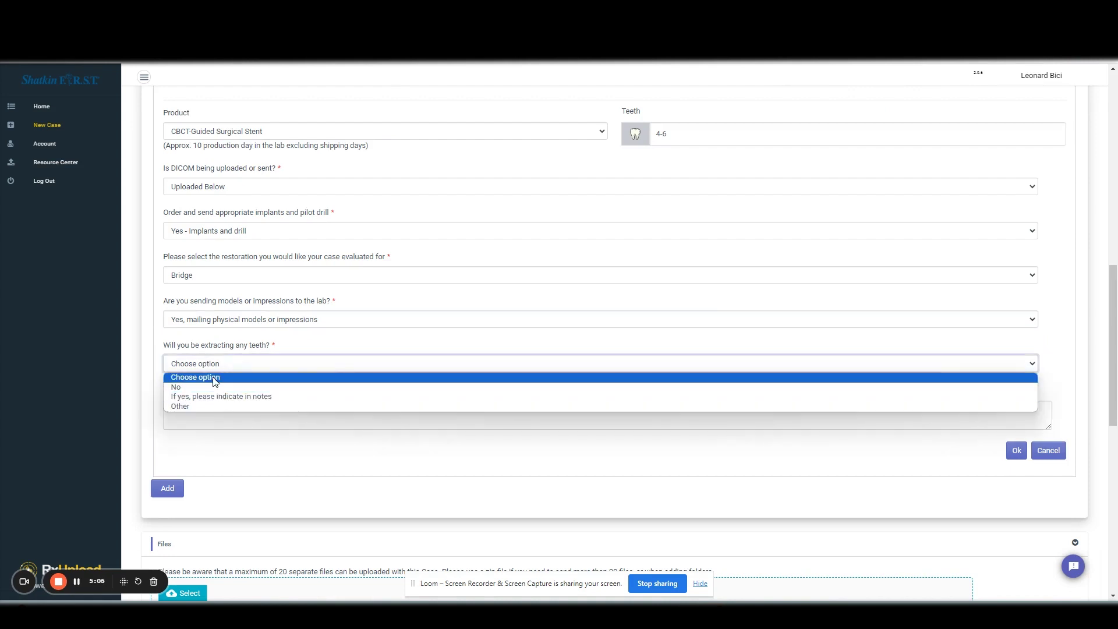
pyautogui.click(222, 387)
pyautogui.click(271, 408)
pyautogui.write('asd')
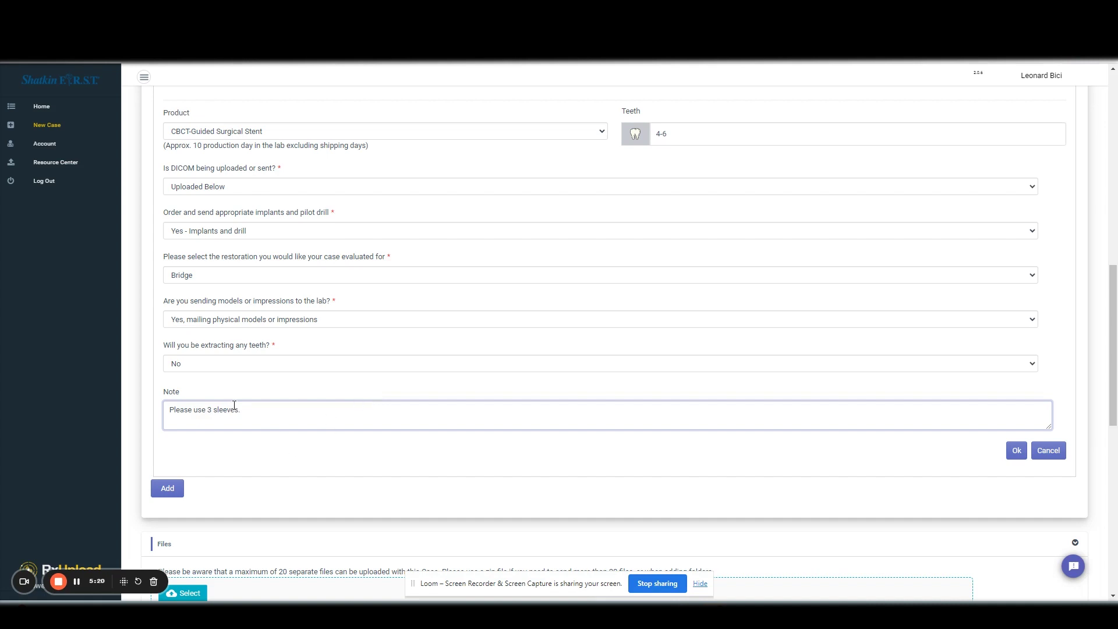
# - Save the CBCT-Guided Surgical Stent item and discard the extra blank product form
pyautogui.click(1017, 452)
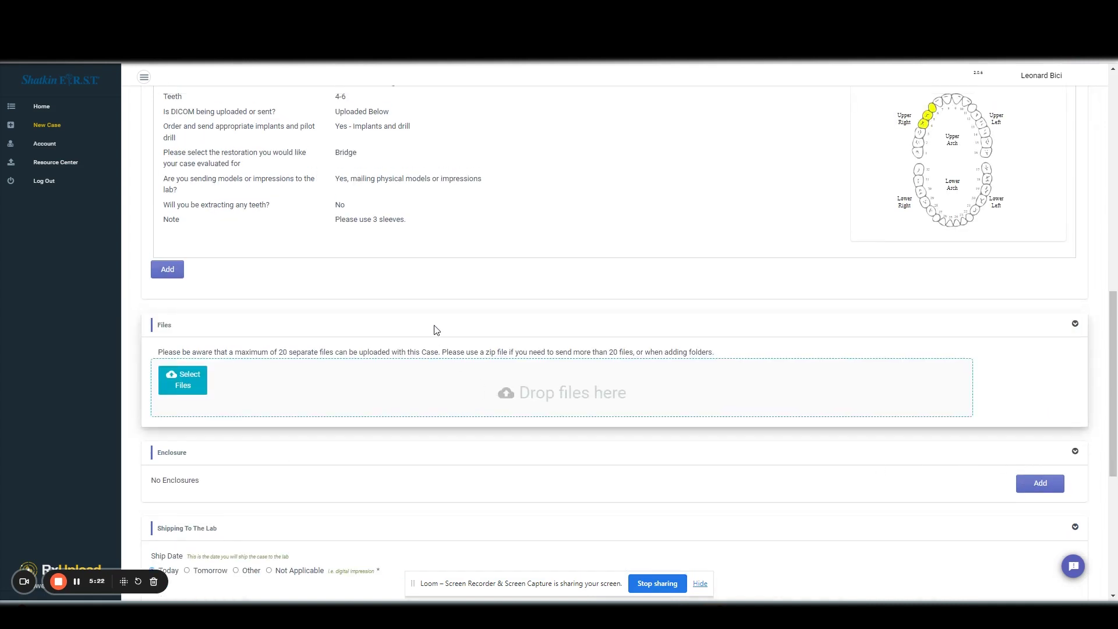
pyautogui.scroll(4, 436, 327)
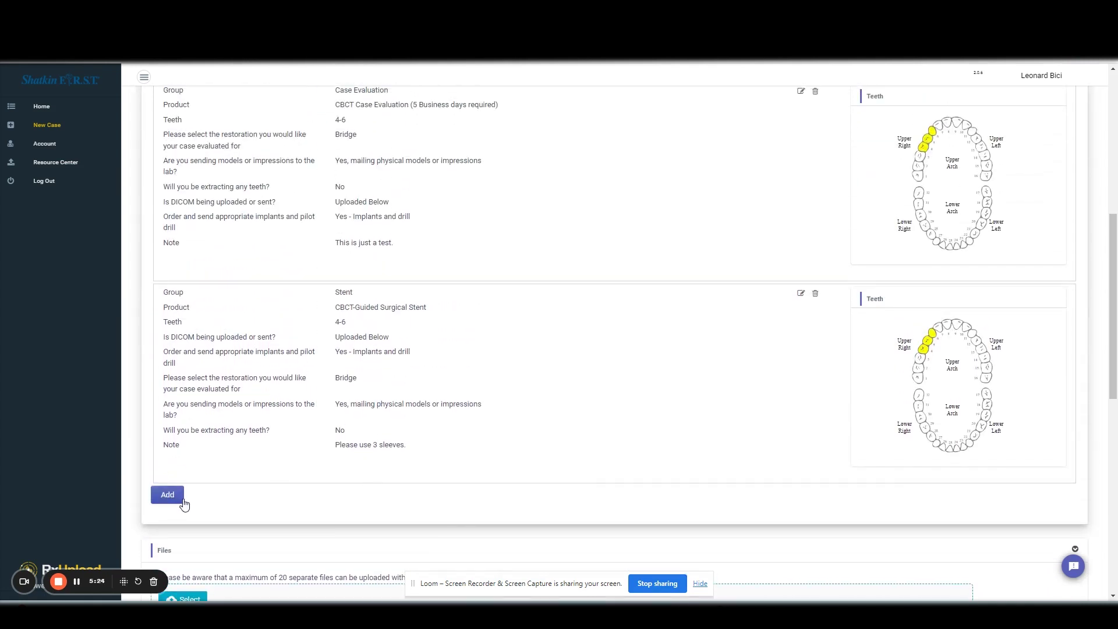
pyautogui.click(181, 496)
pyautogui.scroll(-2, 302, 469)
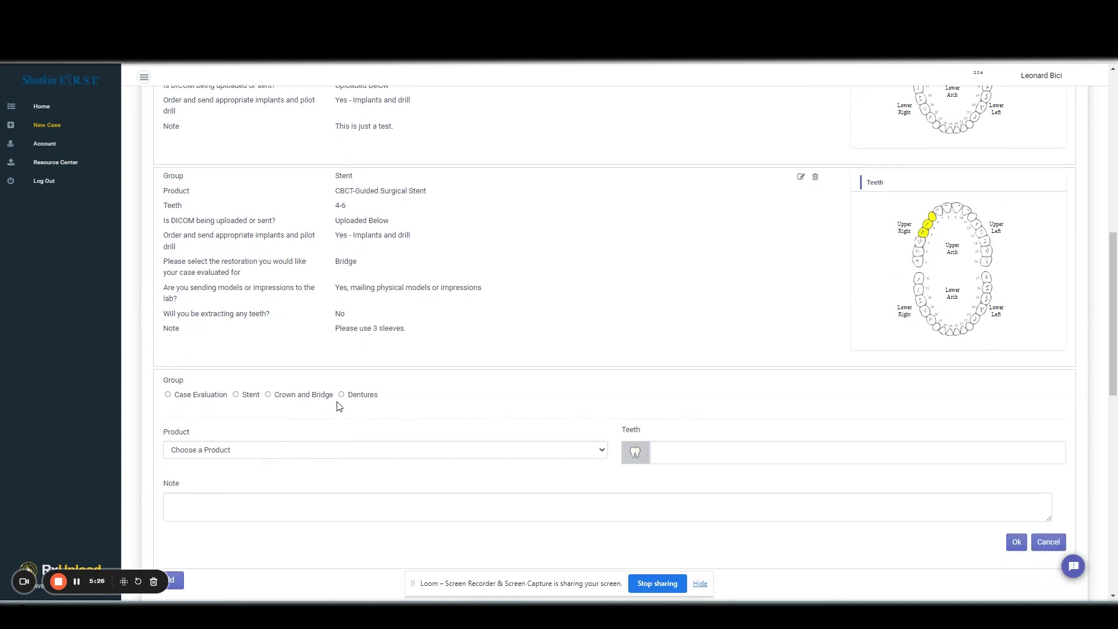
pyautogui.click(1049, 542)
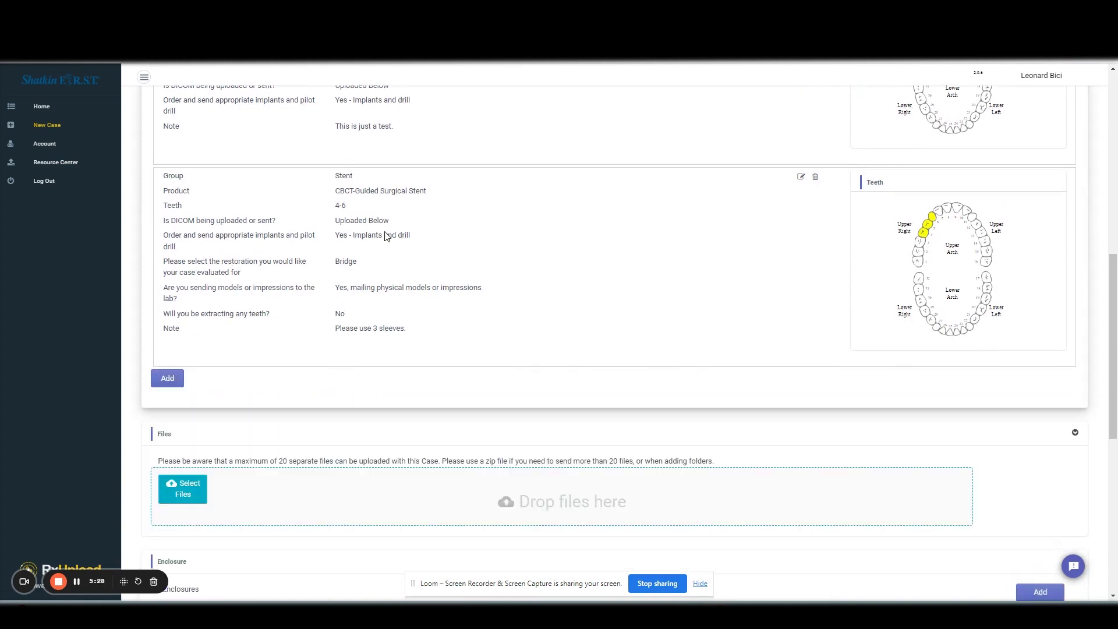
pyautogui.scroll(-2, 390, 256)
pyautogui.scroll(-1, 250, 309)
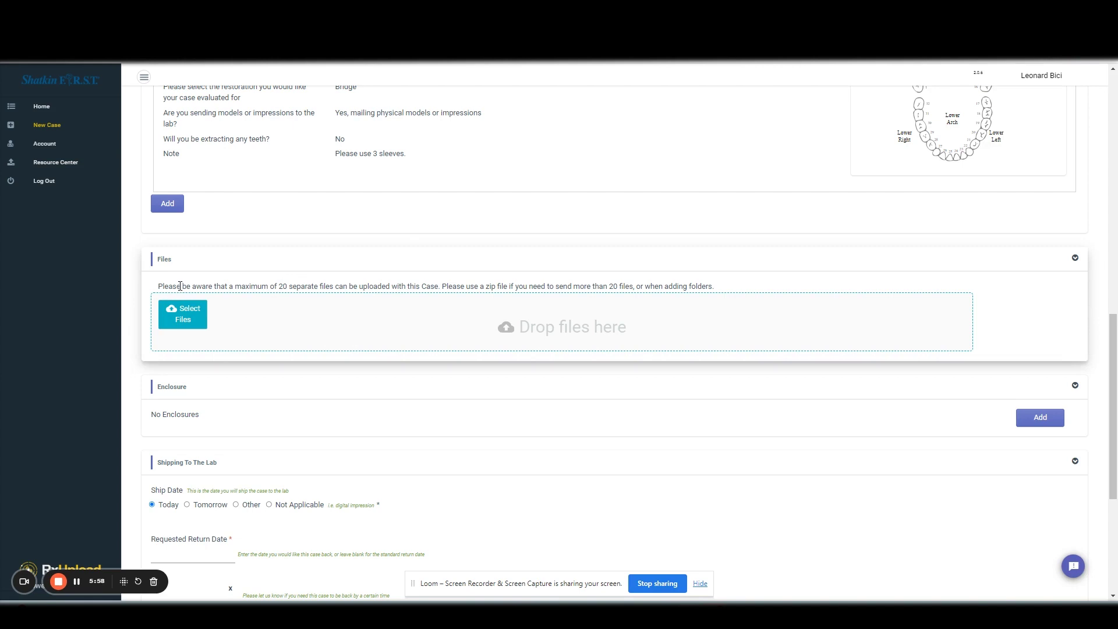
pyautogui.scroll(-3, 559, 317)
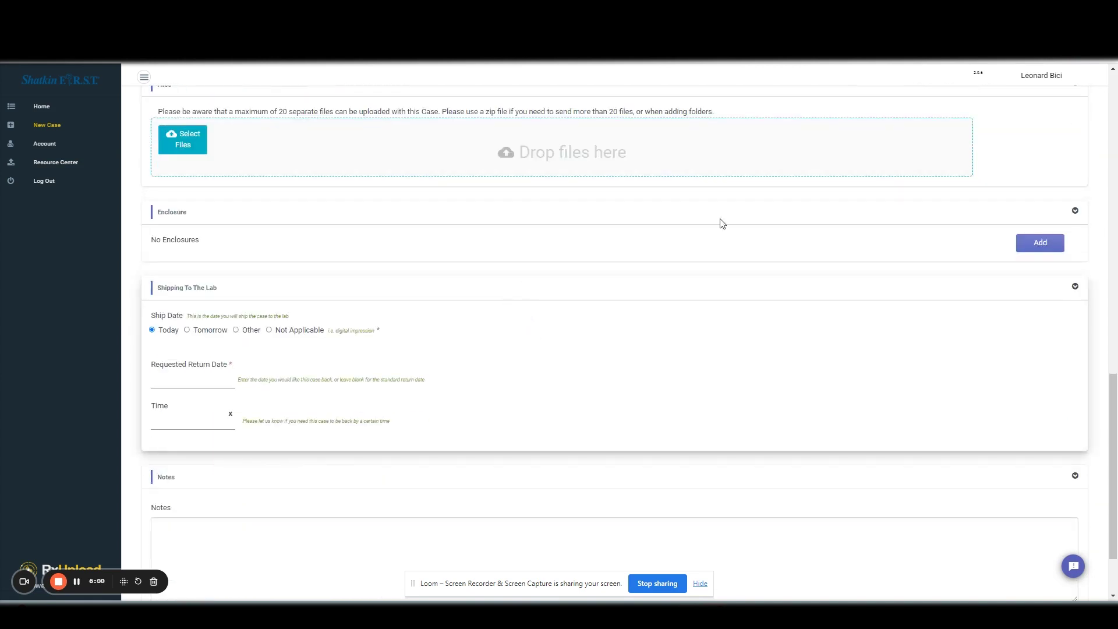
pyautogui.click(1017, 245)
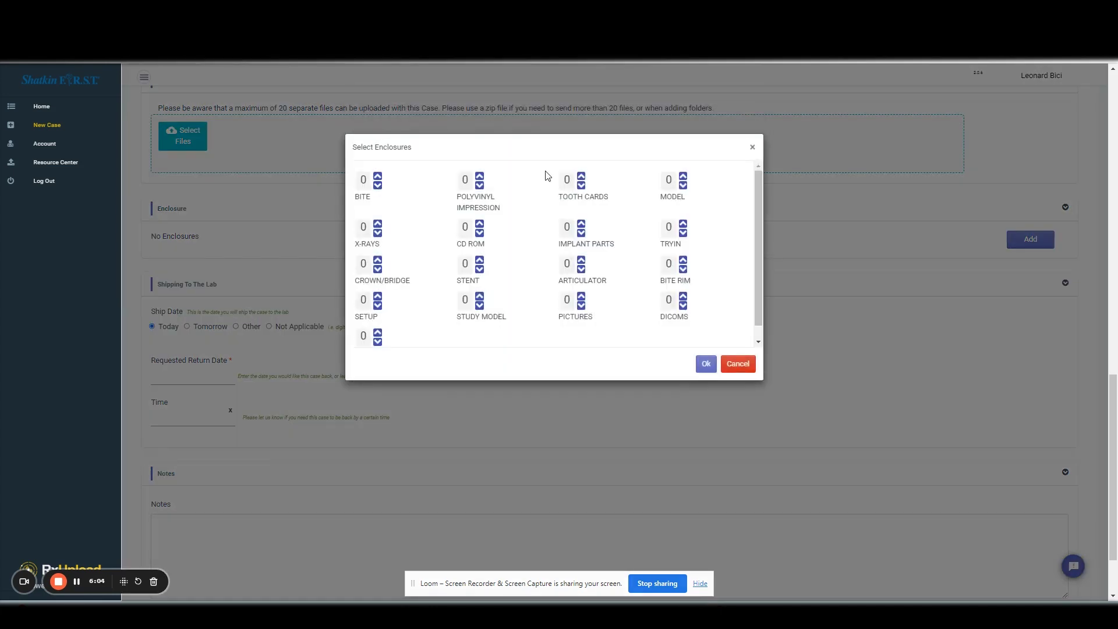
pyautogui.click(737, 364)
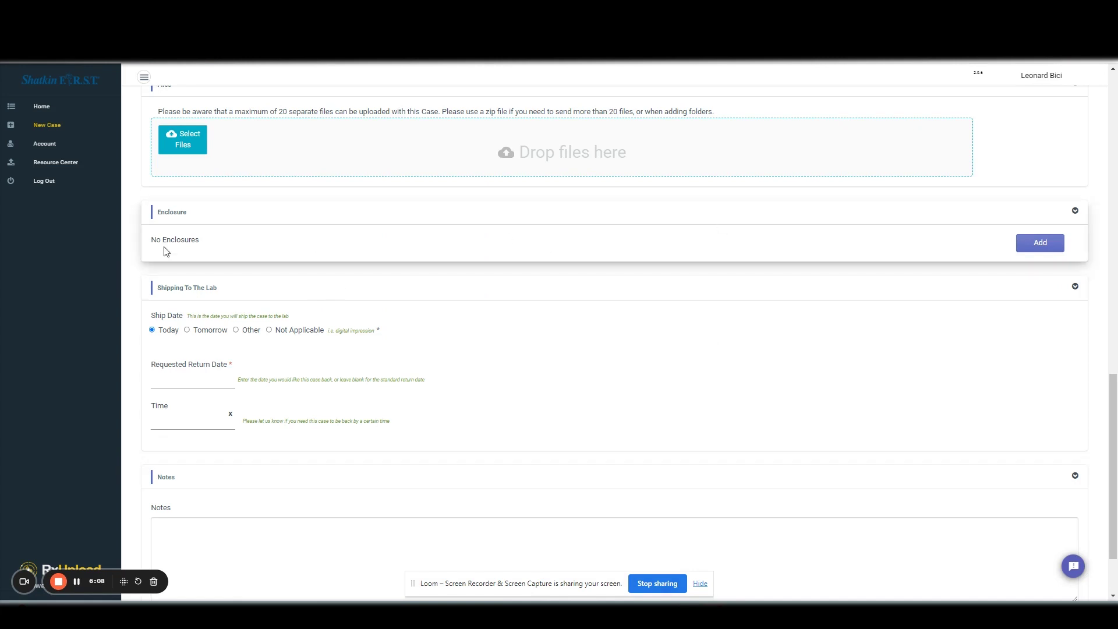
pyautogui.scroll(-1, 232, 262)
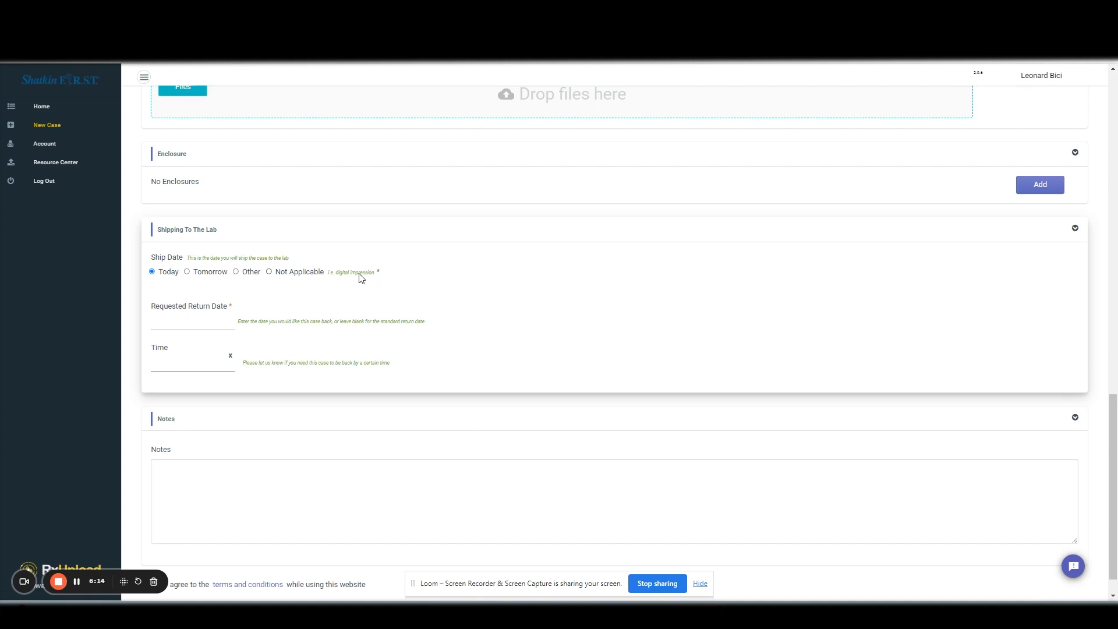
pyautogui.click(270, 272)
pyautogui.click(153, 273)
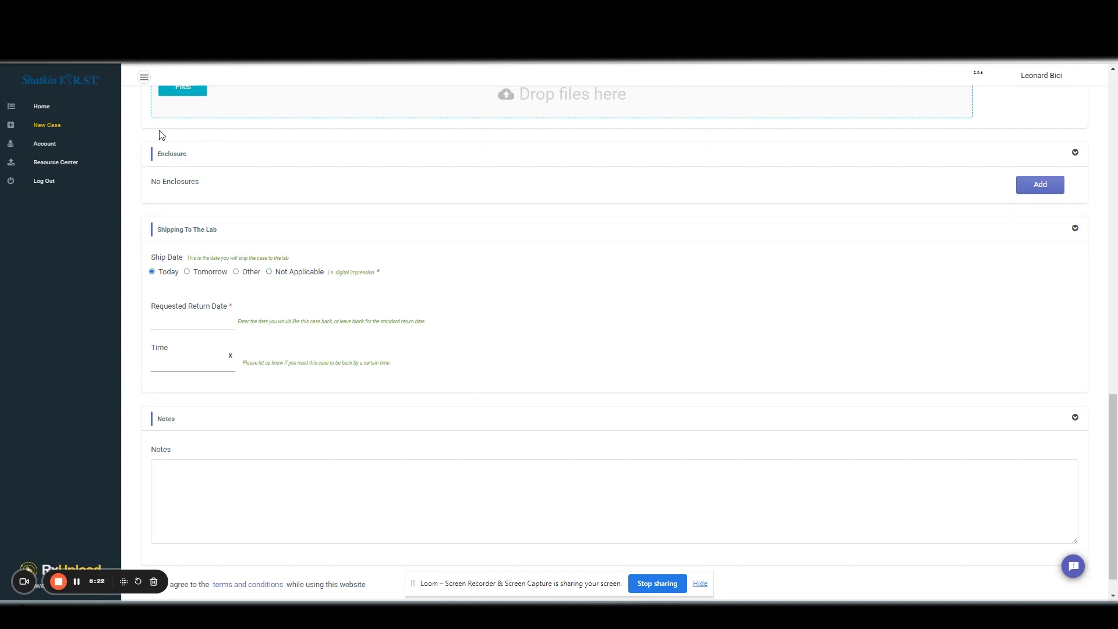
pyautogui.scroll(7, 177, 139)
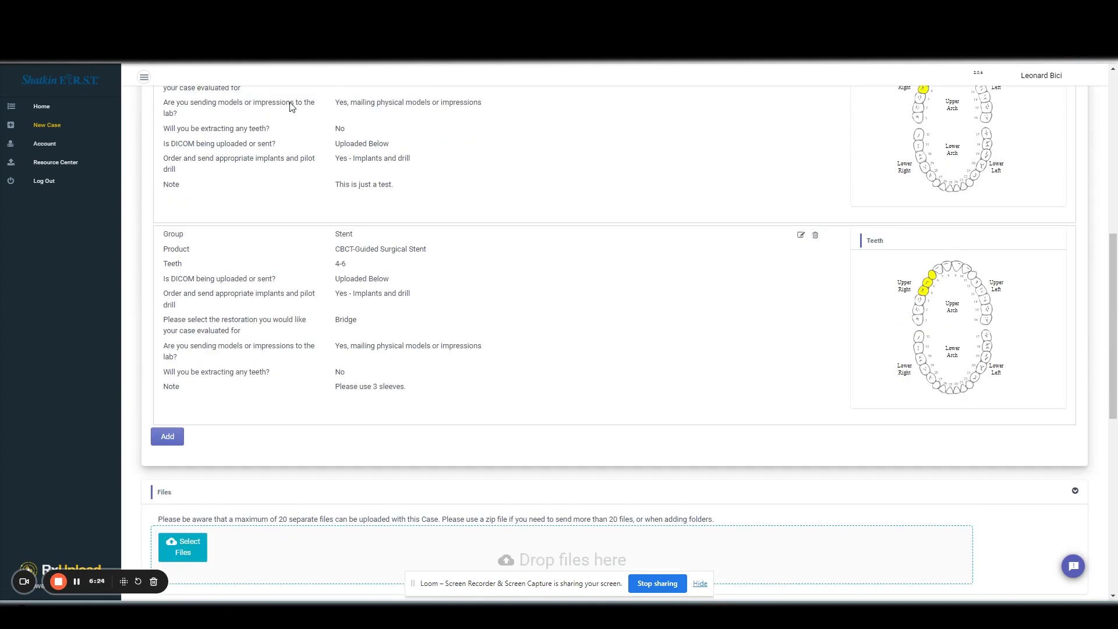
pyautogui.scroll(-6, 272, 174)
pyautogui.scroll(-2, 273, 178)
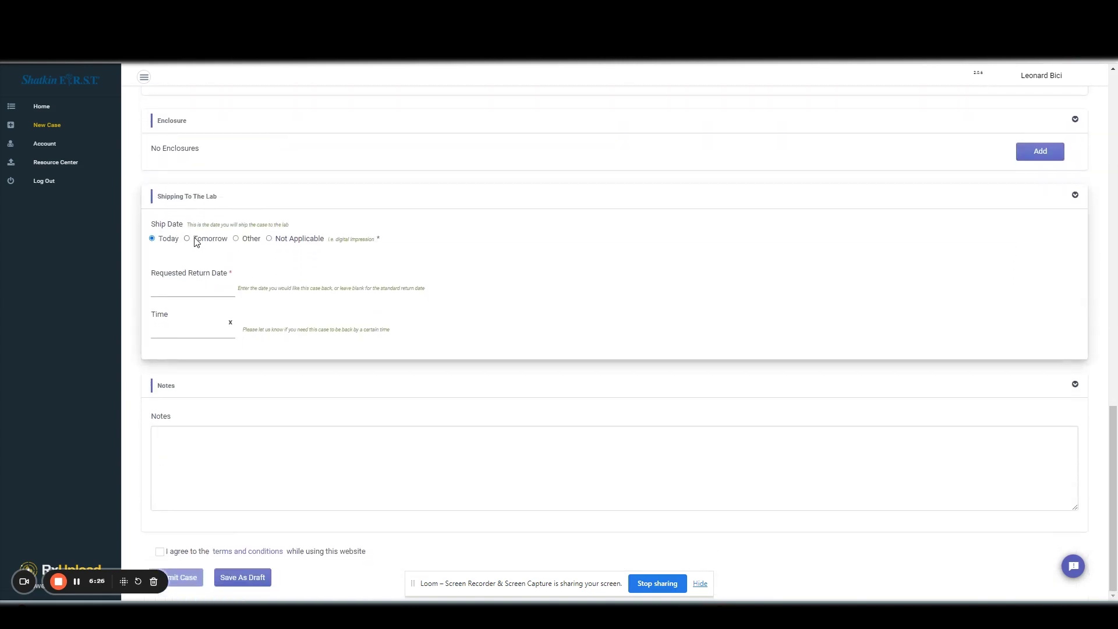
# - Pick December 7, 2023 as the case's Requested Return Date in the calendar
pyautogui.click(189, 289)
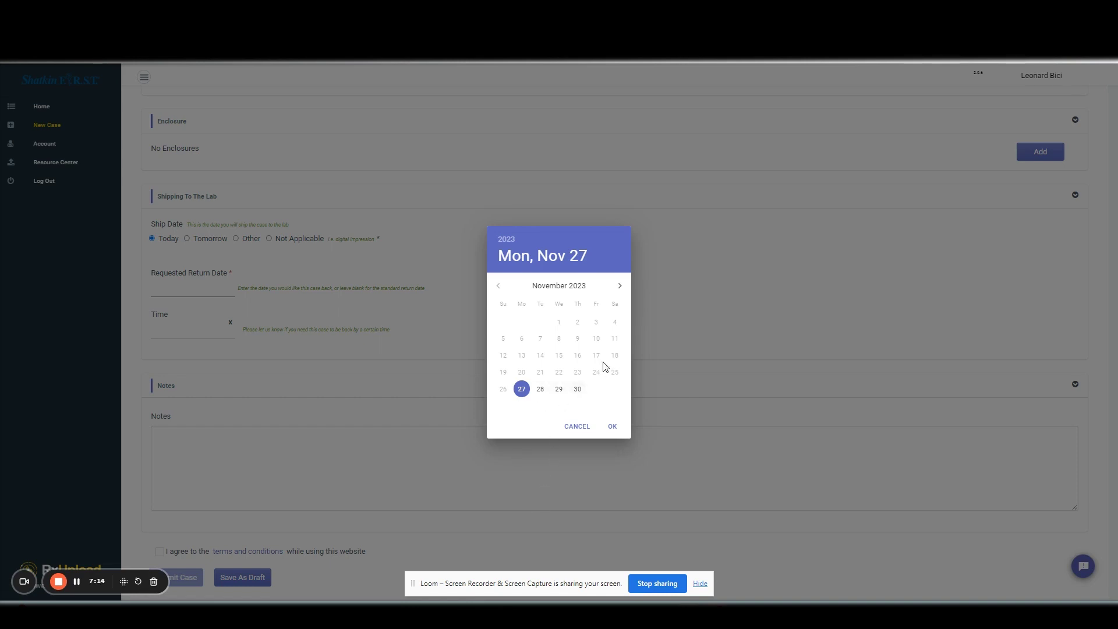
pyautogui.click(621, 286)
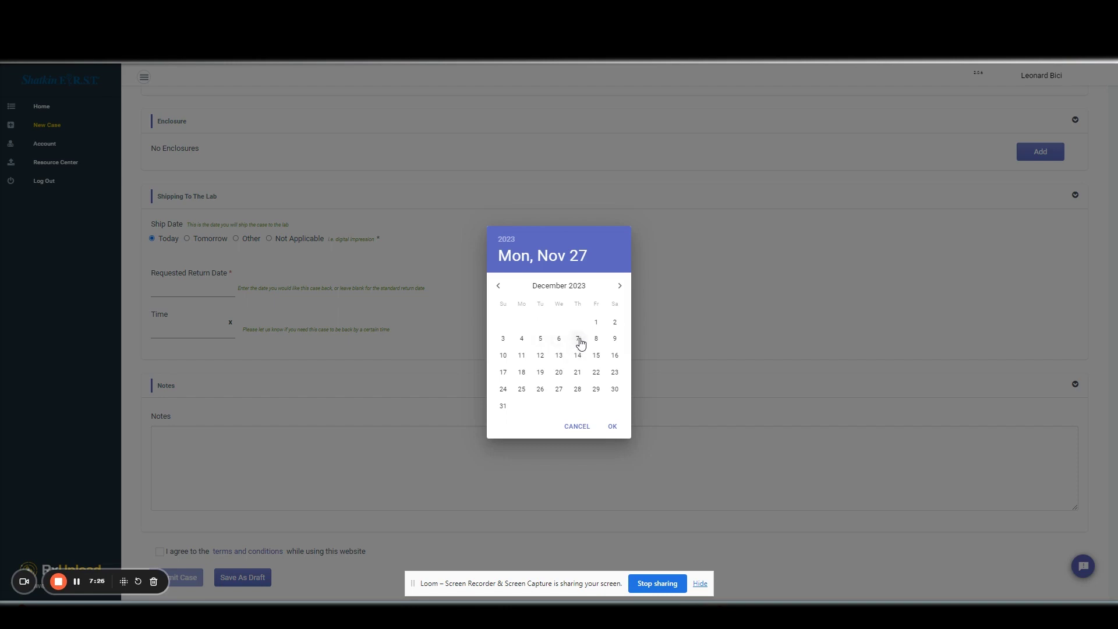
pyautogui.click(578, 339)
# - Confirm the return date, set return time 02:13 PM, and add the note 'ANY NOTES YOU WOULD LIKE.'
pyautogui.click(611, 426)
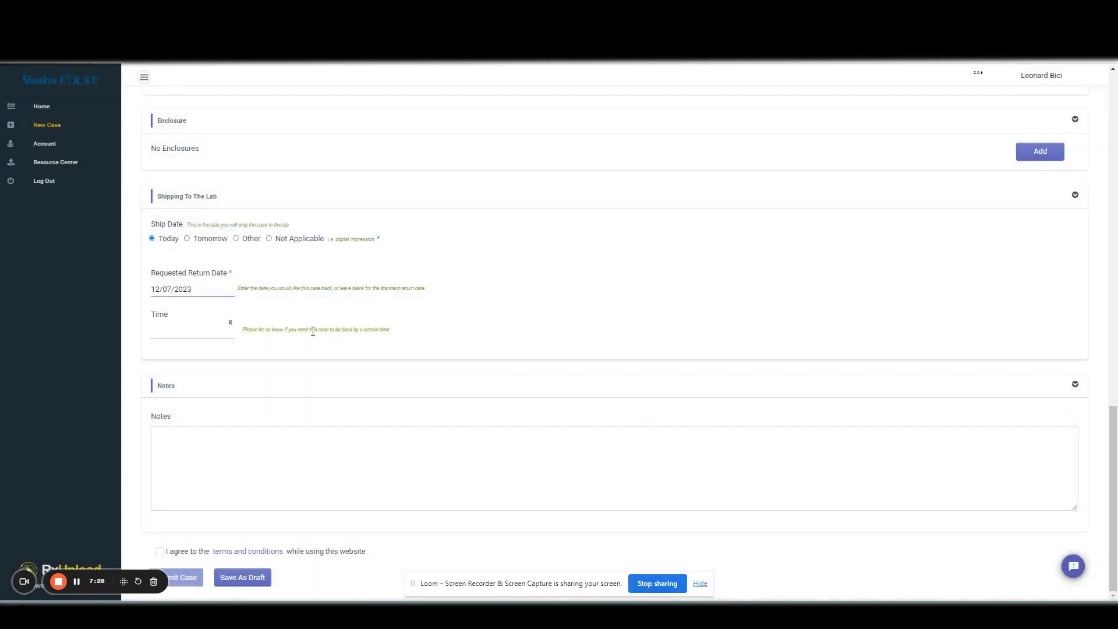
pyautogui.click(210, 327)
pyautogui.click(598, 386)
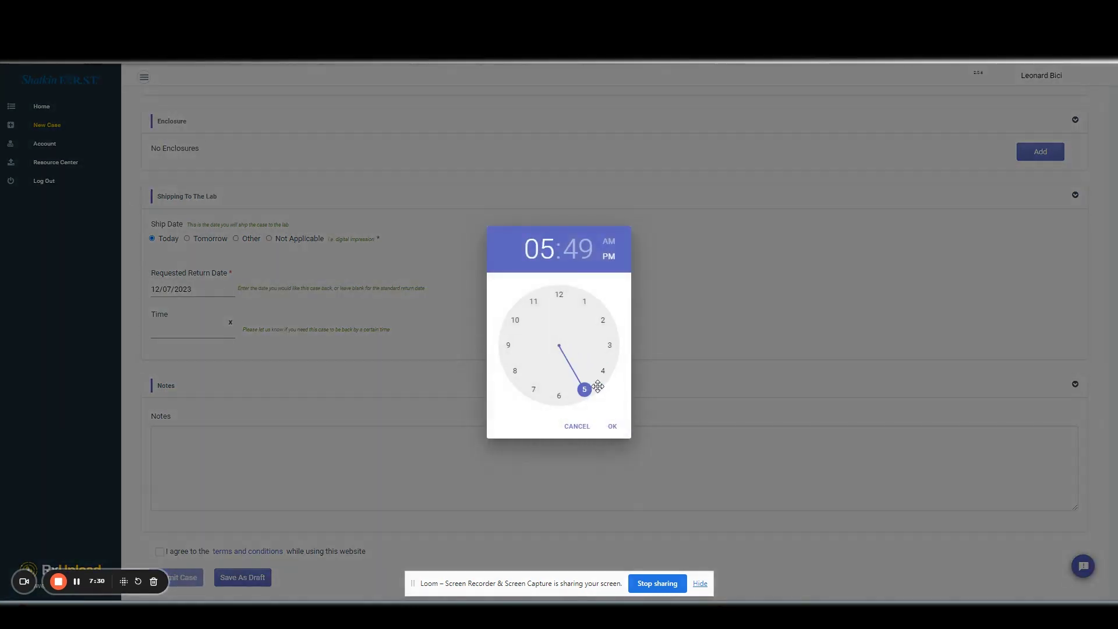
pyautogui.click(560, 394)
pyautogui.click(533, 389)
pyautogui.click(603, 355)
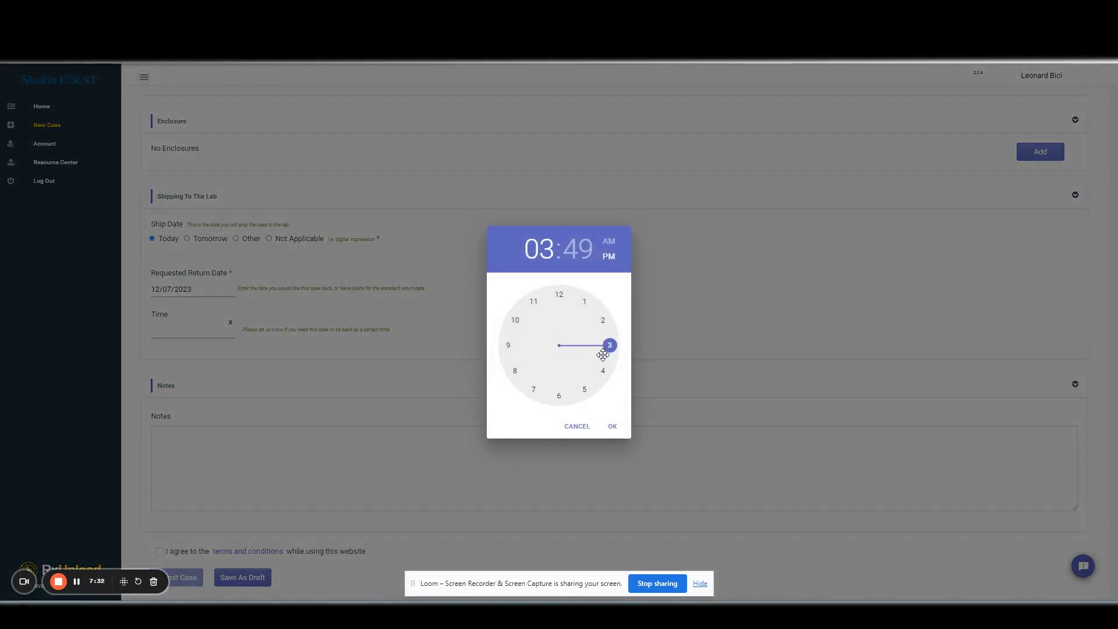
pyautogui.click(601, 322)
pyautogui.click(608, 334)
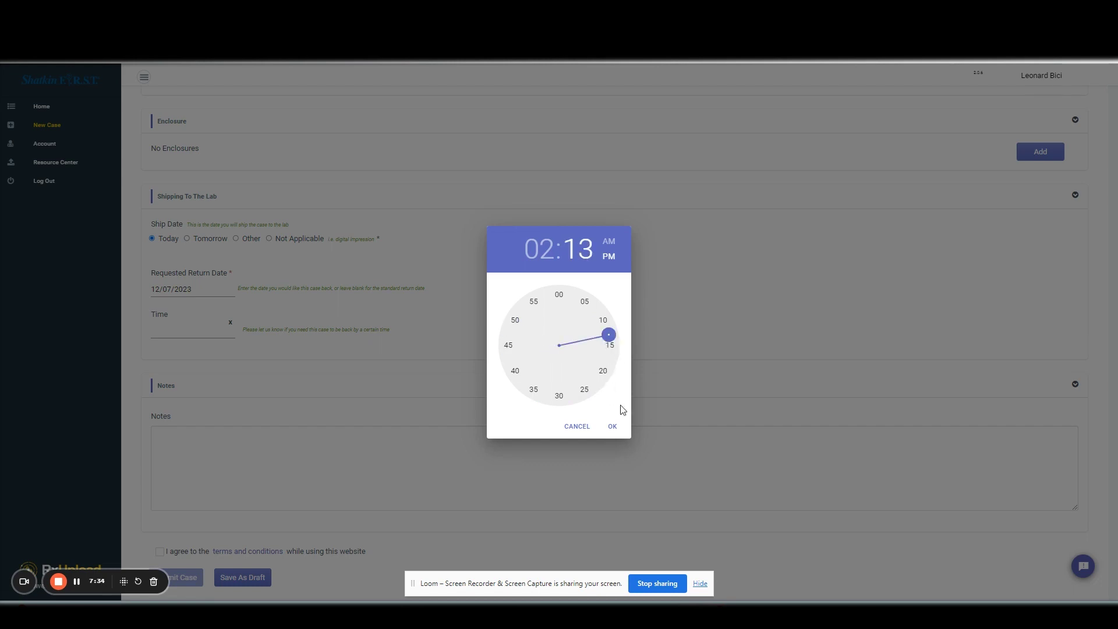
pyautogui.click(612, 426)
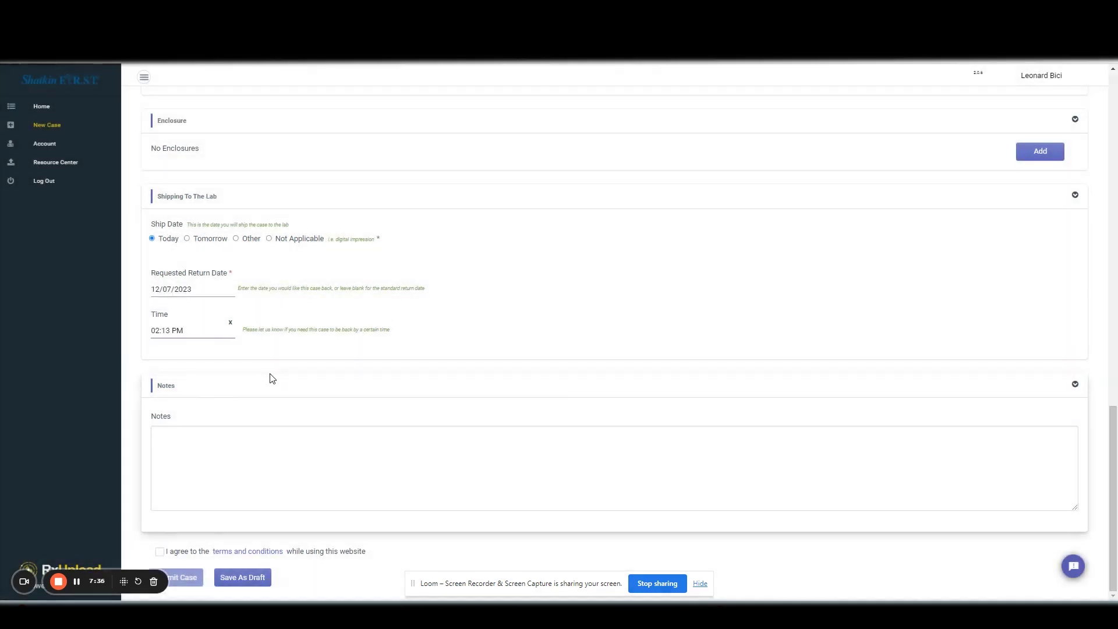
pyautogui.click(267, 452)
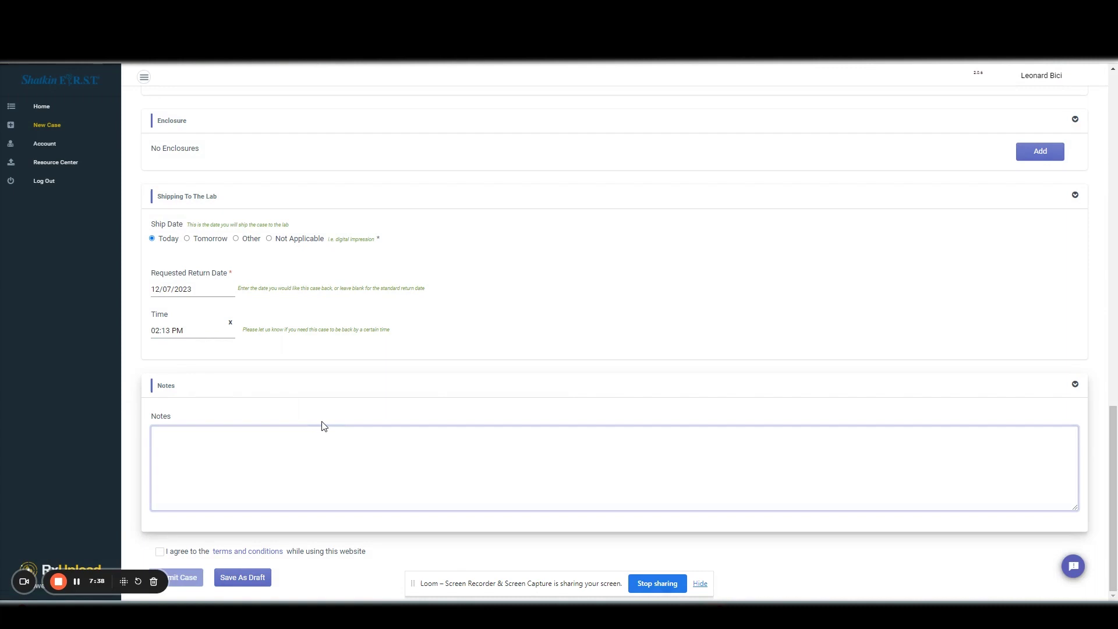
pyautogui.write('ANY NOTES YOU WOULD LIKE.')
# - Accept the terms, draw and save the doctor's signature, and submit the case to the lab
pyautogui.click(161, 552)
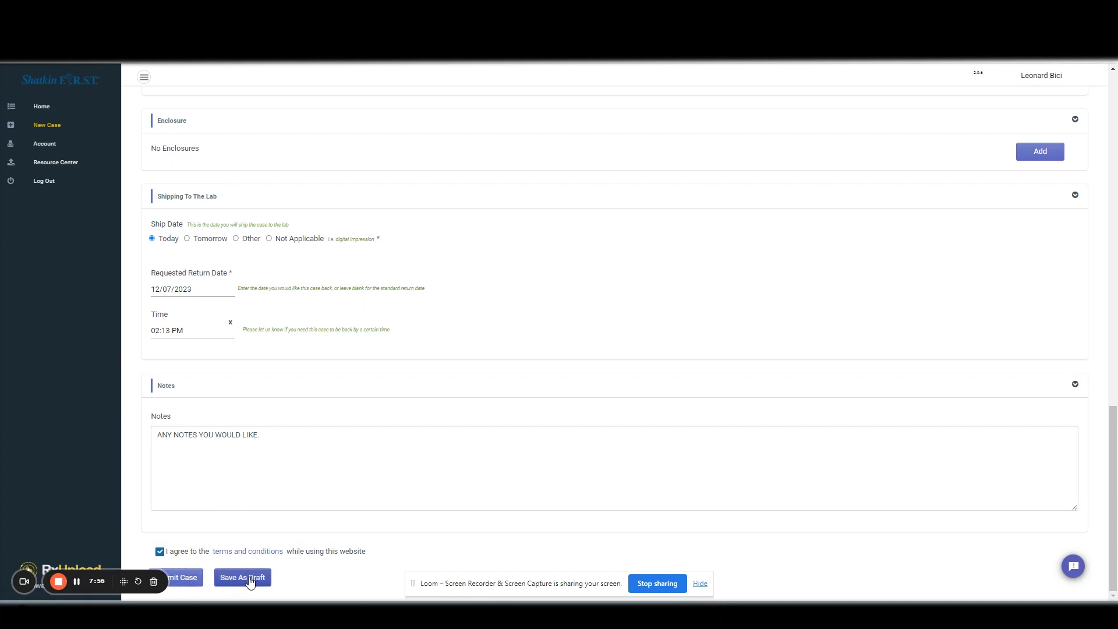
pyautogui.click(189, 579)
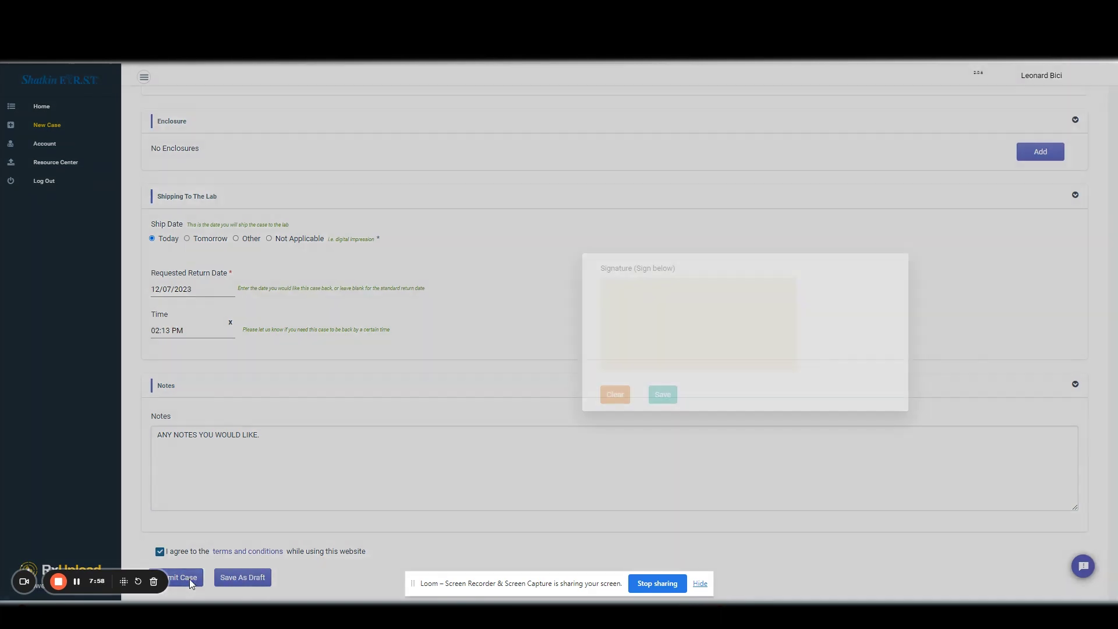
pyautogui.moveTo(607, 324)
pyautogui.mouseDown()
pyautogui.moveTo(646, 304)
pyautogui.moveTo(717, 320)
pyautogui.mouseUp()
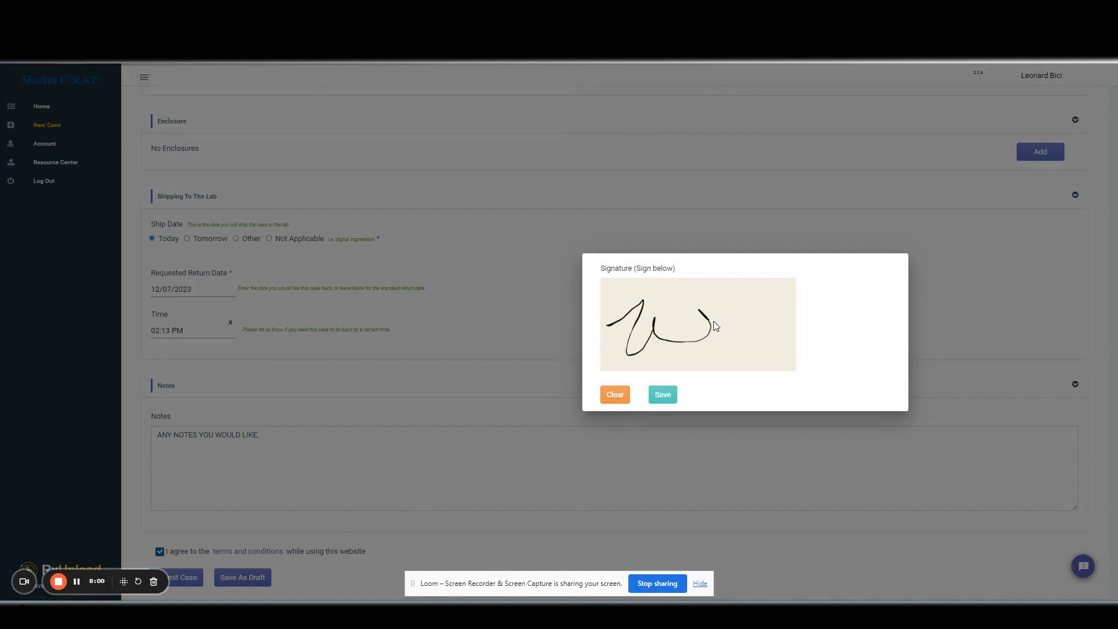
pyautogui.click(675, 396)
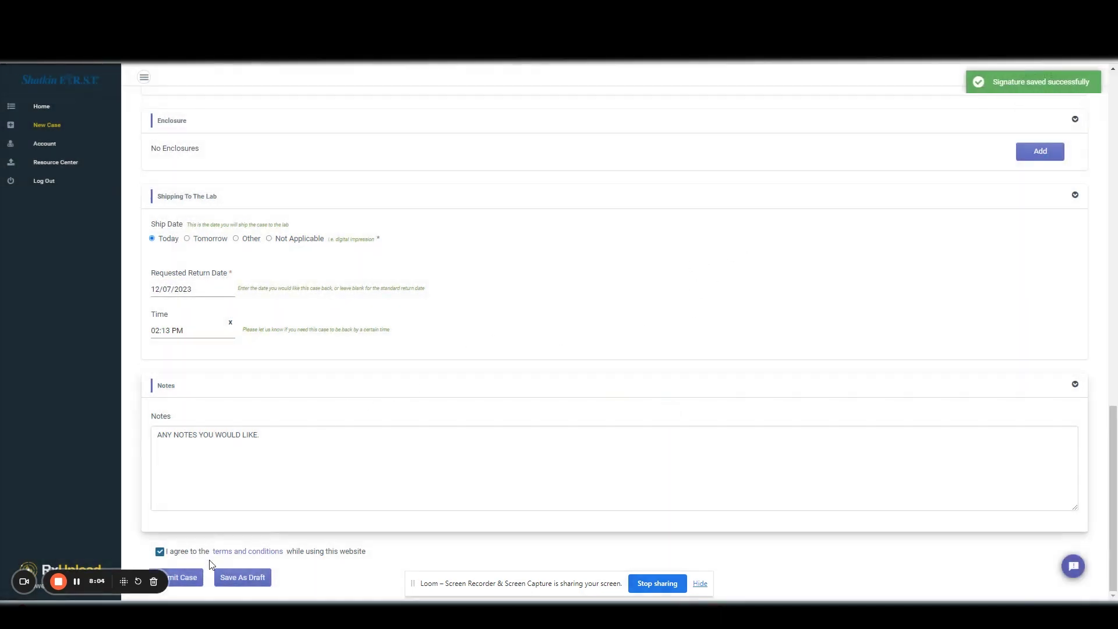
pyautogui.click(191, 578)
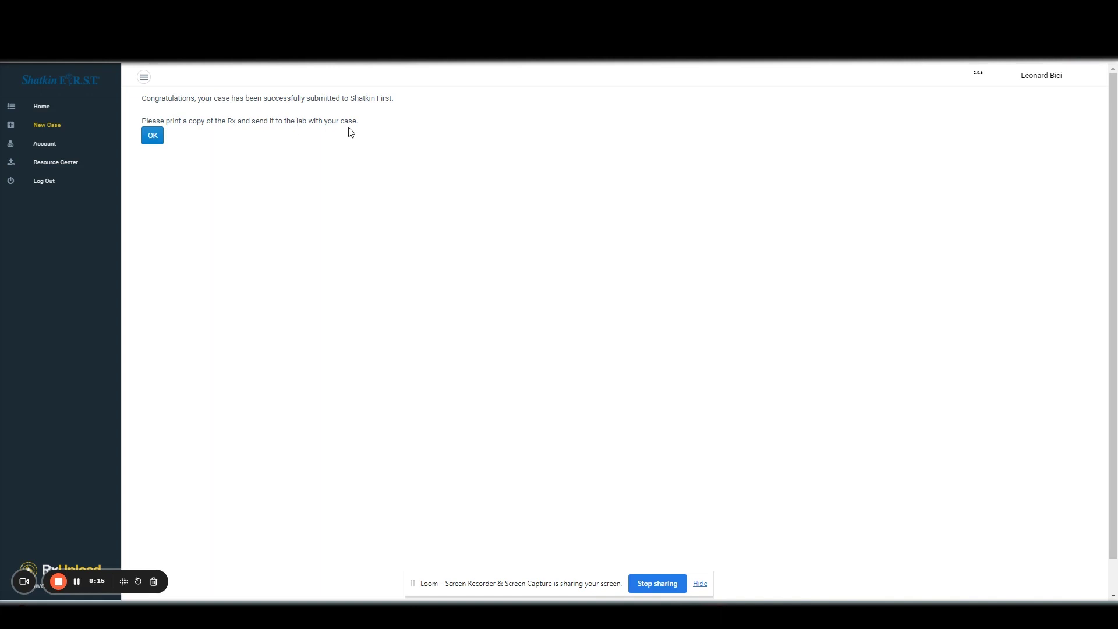
# - Acknowledge the successful submission and scroll through the submitted case details listing Rx.png
pyautogui.click(155, 138)
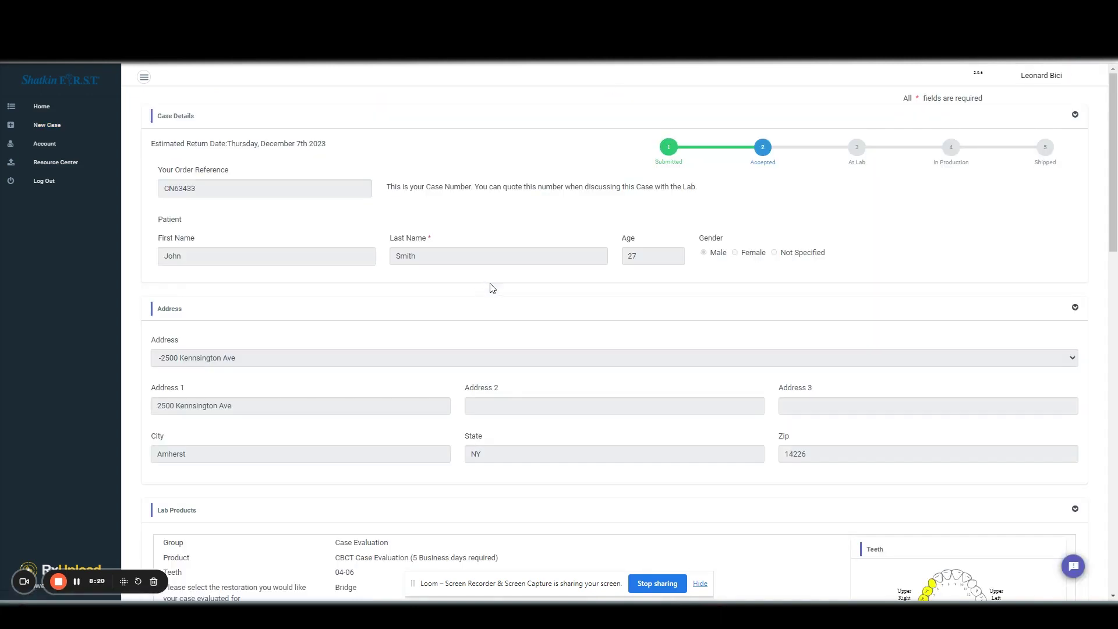
pyautogui.scroll(-15, 740, 219)
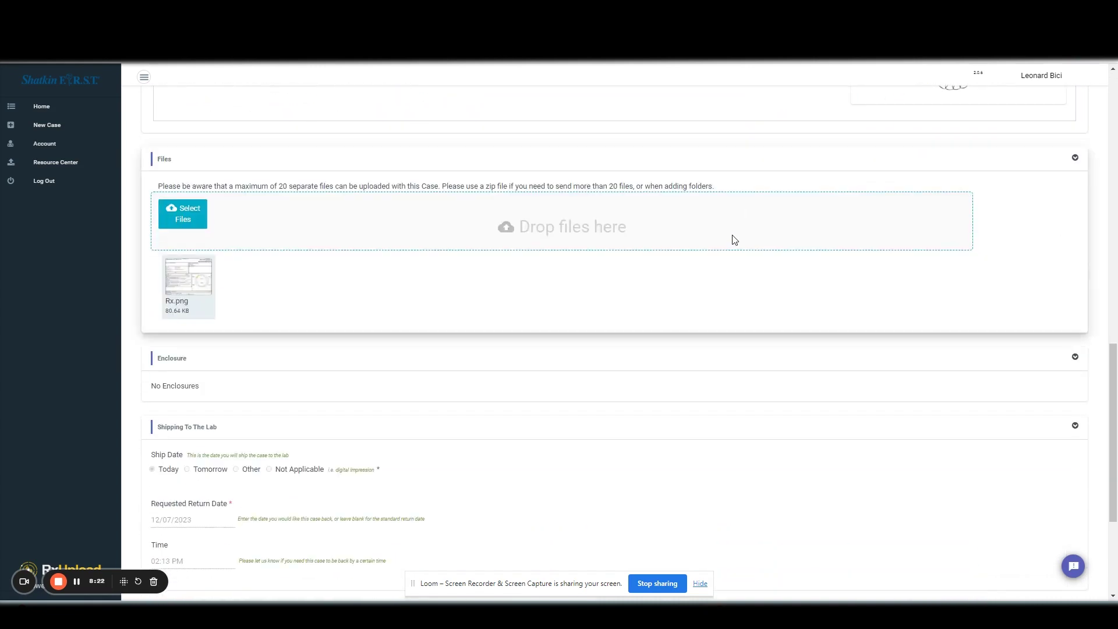
pyautogui.scroll(-4, 734, 242)
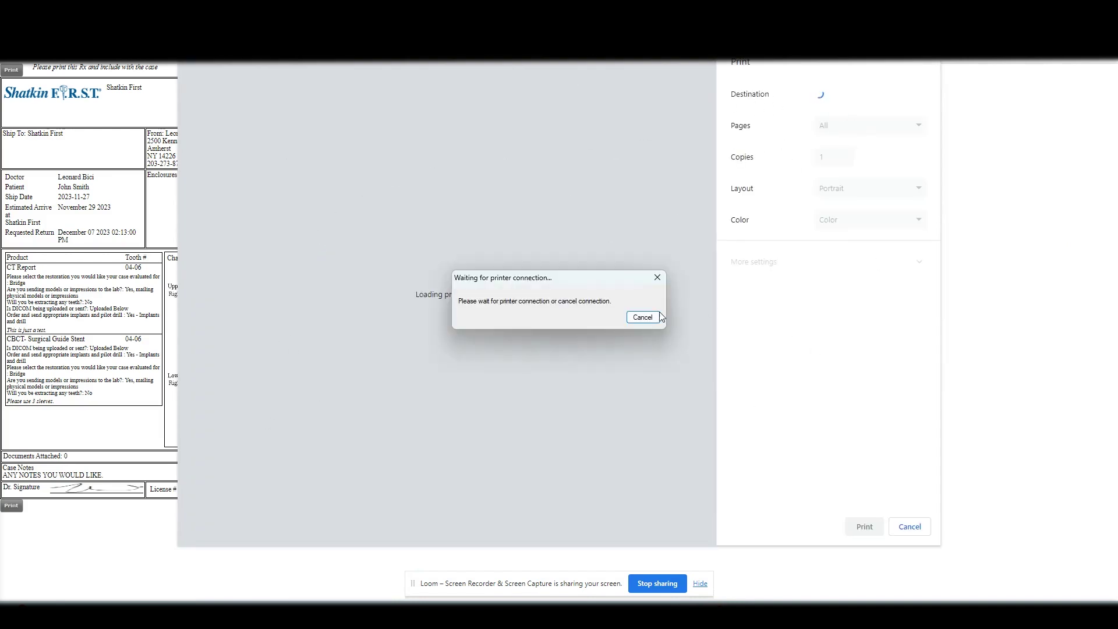
# - Cancel the 'Waiting for printer connection' prompt in the print dialog
pyautogui.click(643, 317)
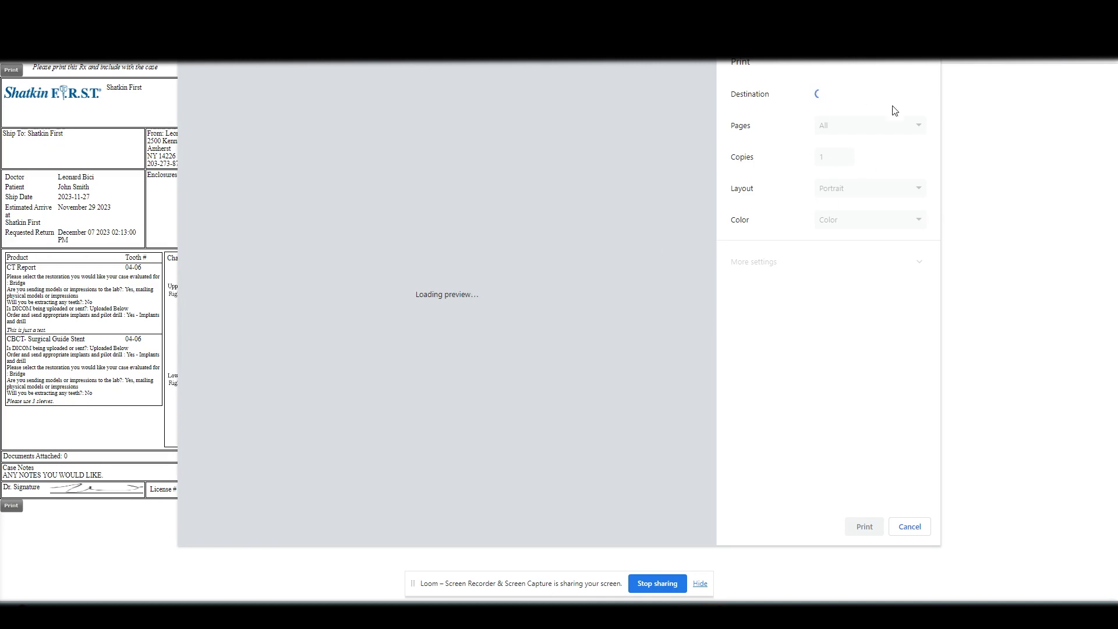